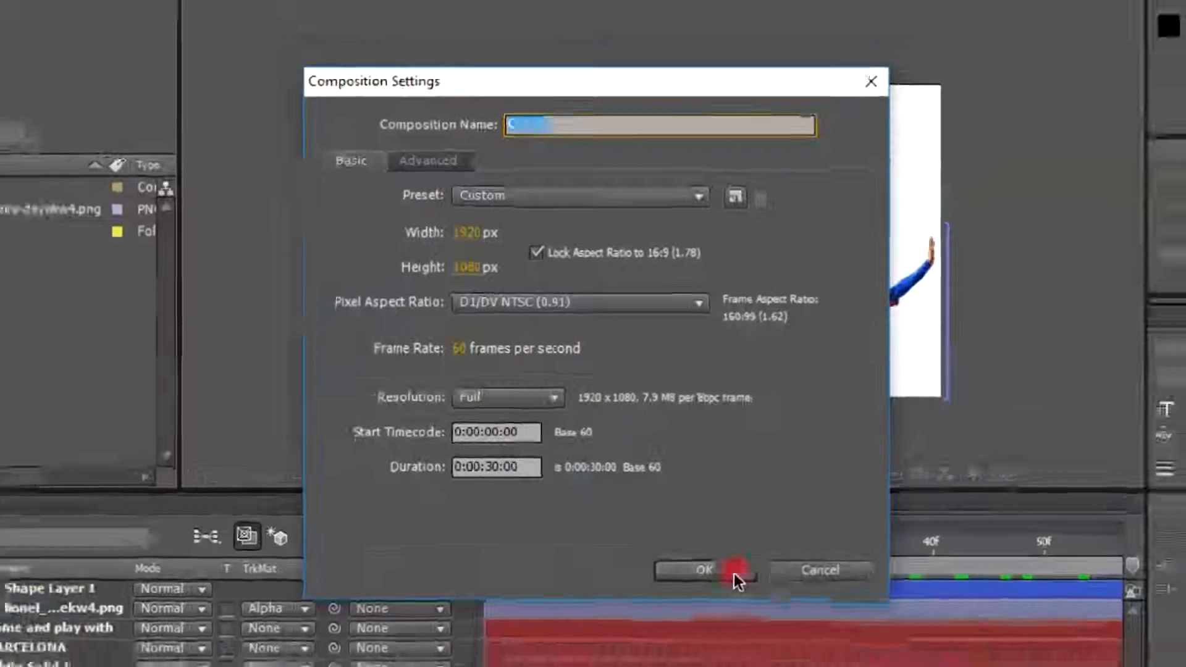
Create a 1920 x 1080 composition at 60 frames per second with a duration of 0:00:30:00.
left_click(746, 594)
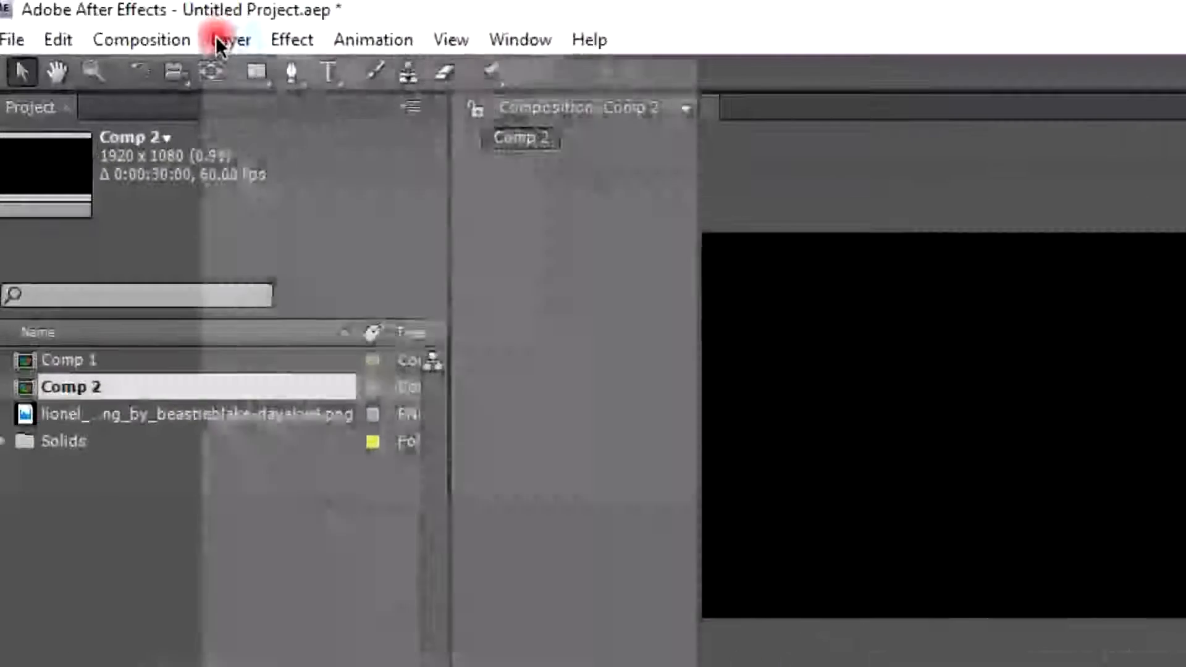
Add a white 1920 x 1080 solid named "background" with its aspect ratio locked, and lock its layer.
left_click(148, 28)
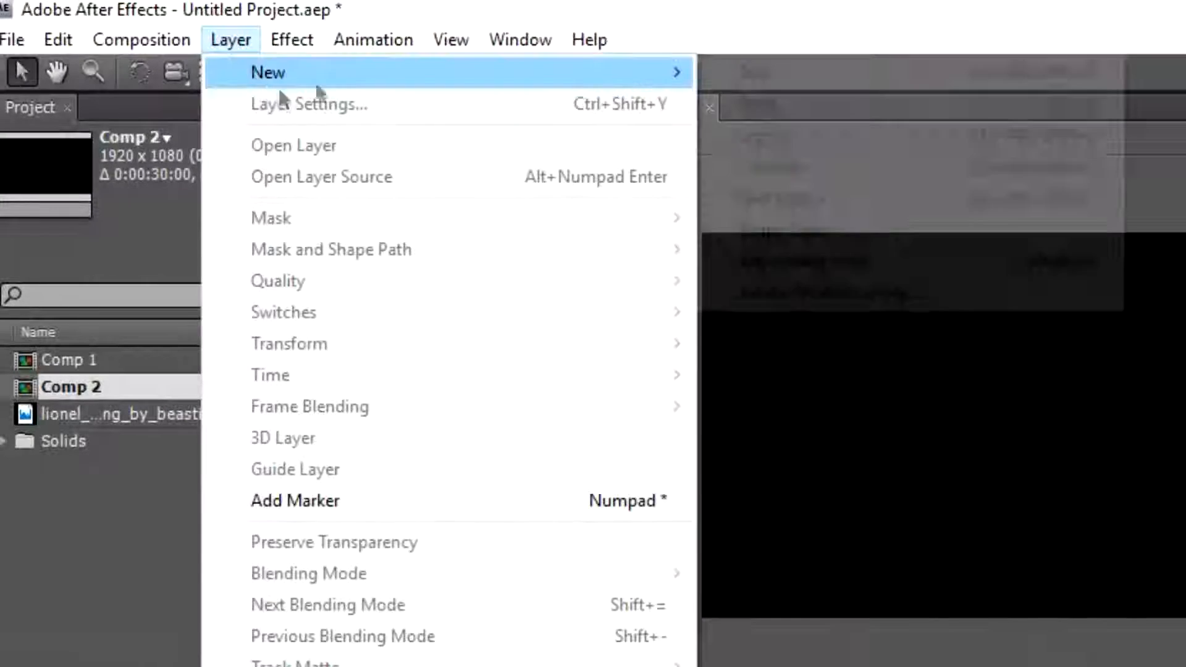
mouse_move(318, 87)
left_click(777, 110)
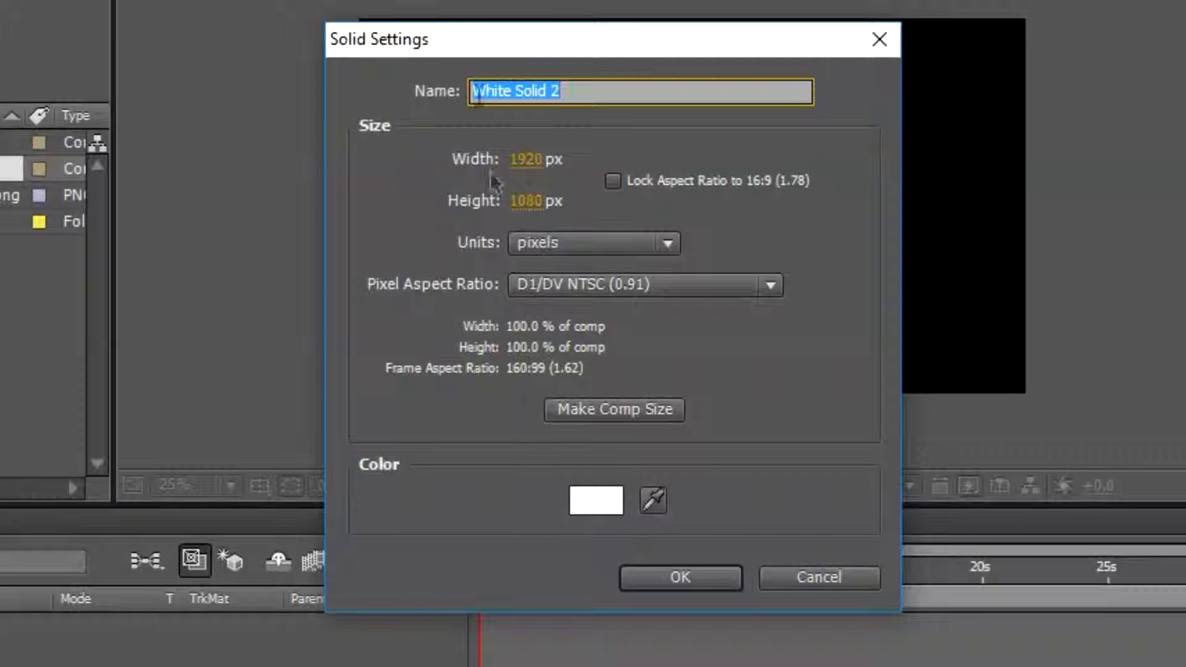
key("BackSpace")
type("background")
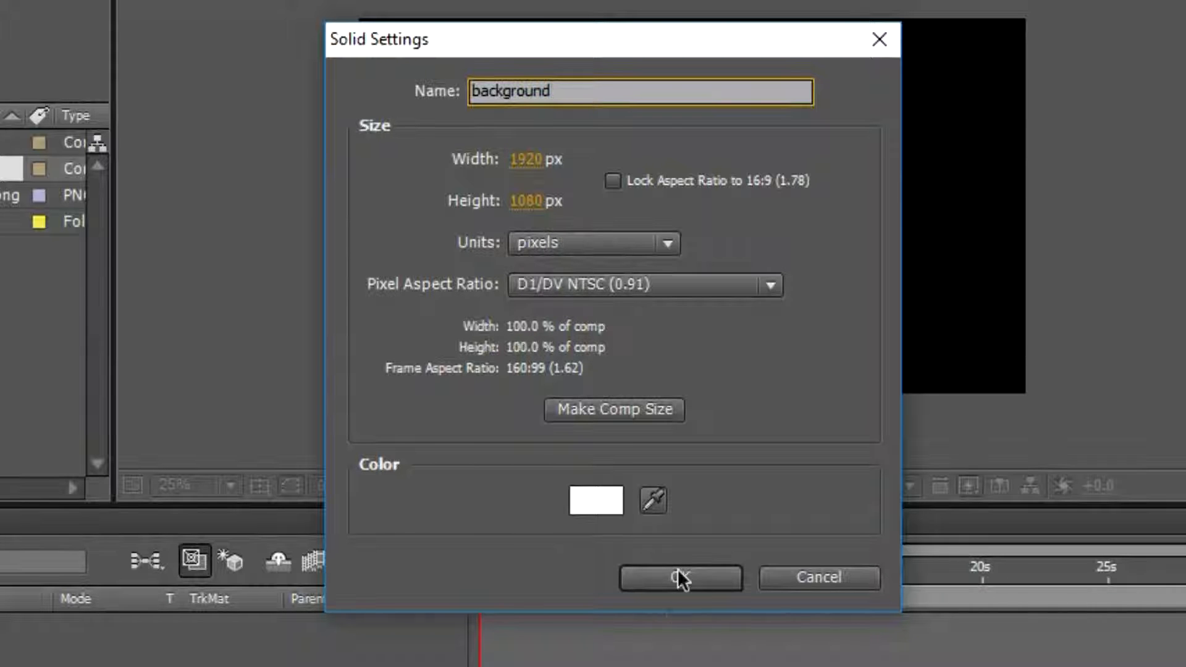
left_click(613, 180)
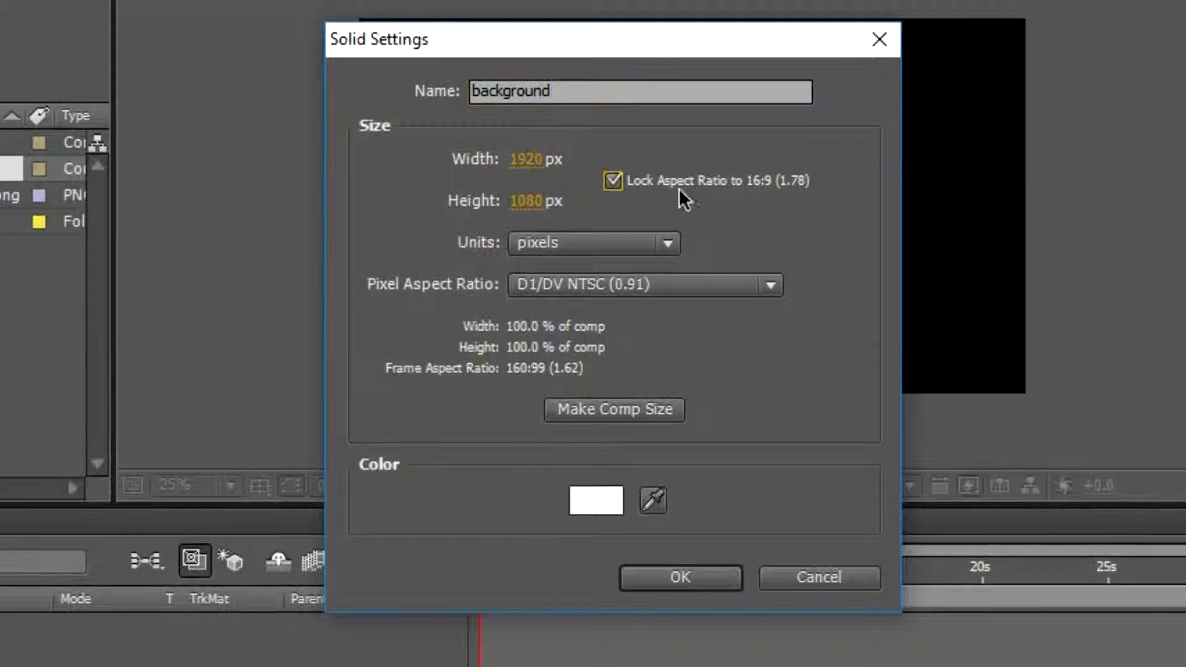
left_click(702, 587)
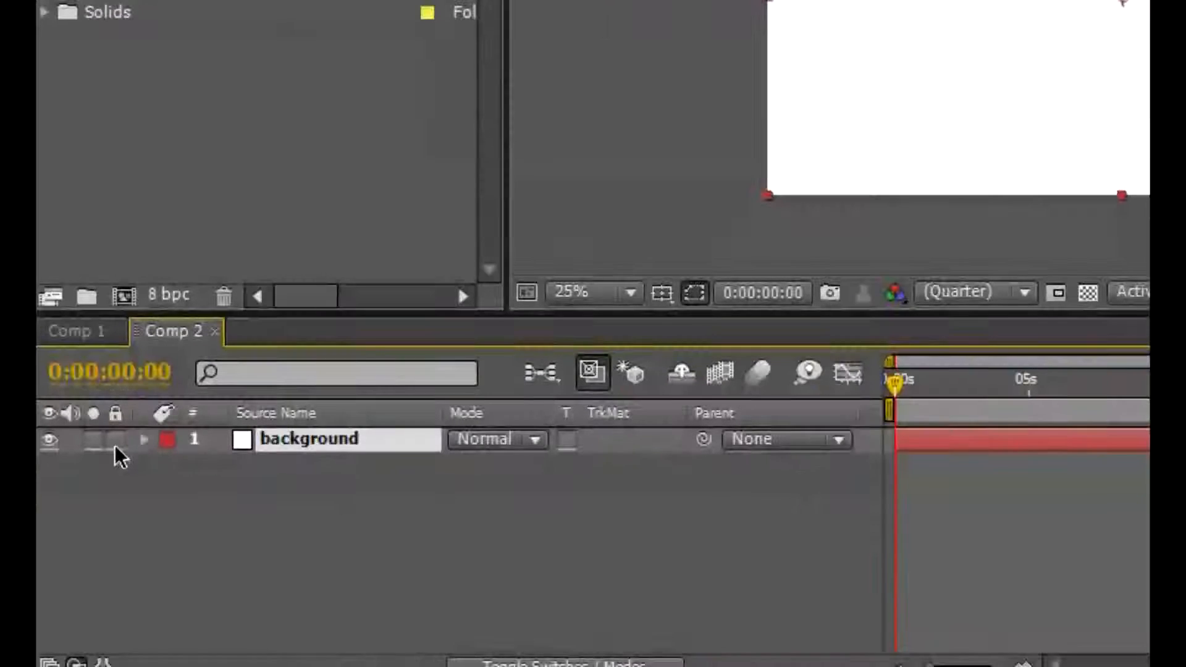
left_click(116, 441)
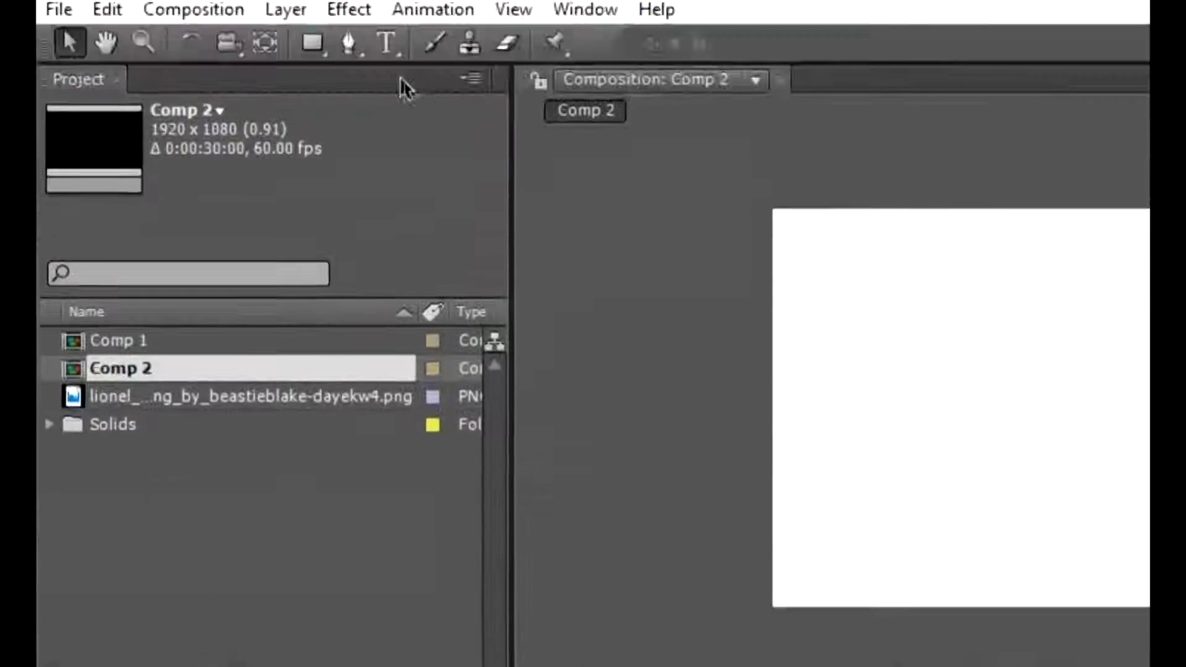
Add the text "BARCELONA" to the composition as a new text layer.
left_click(394, 55)
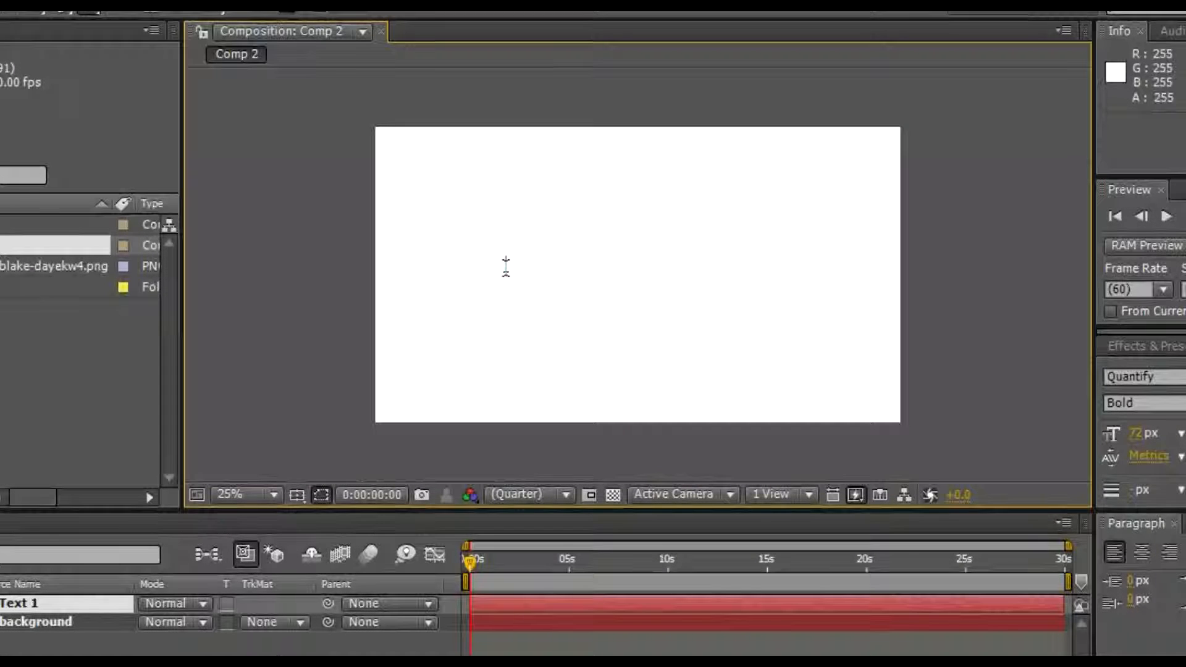
type("ARCELONA")
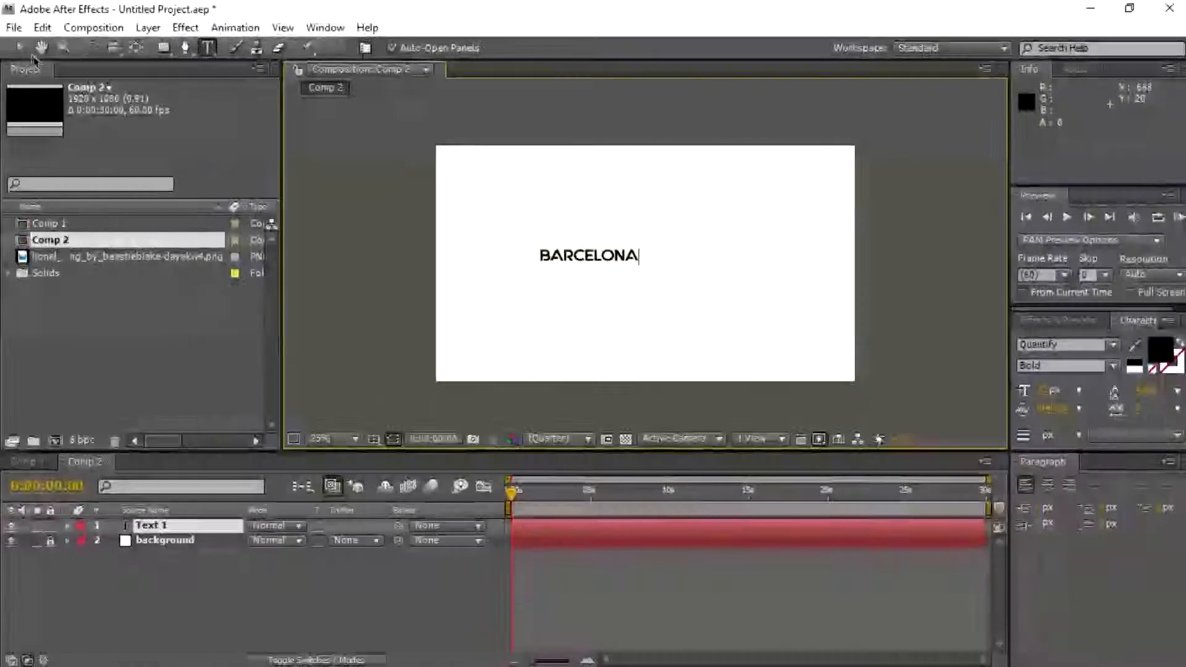
left_click(24, 52)
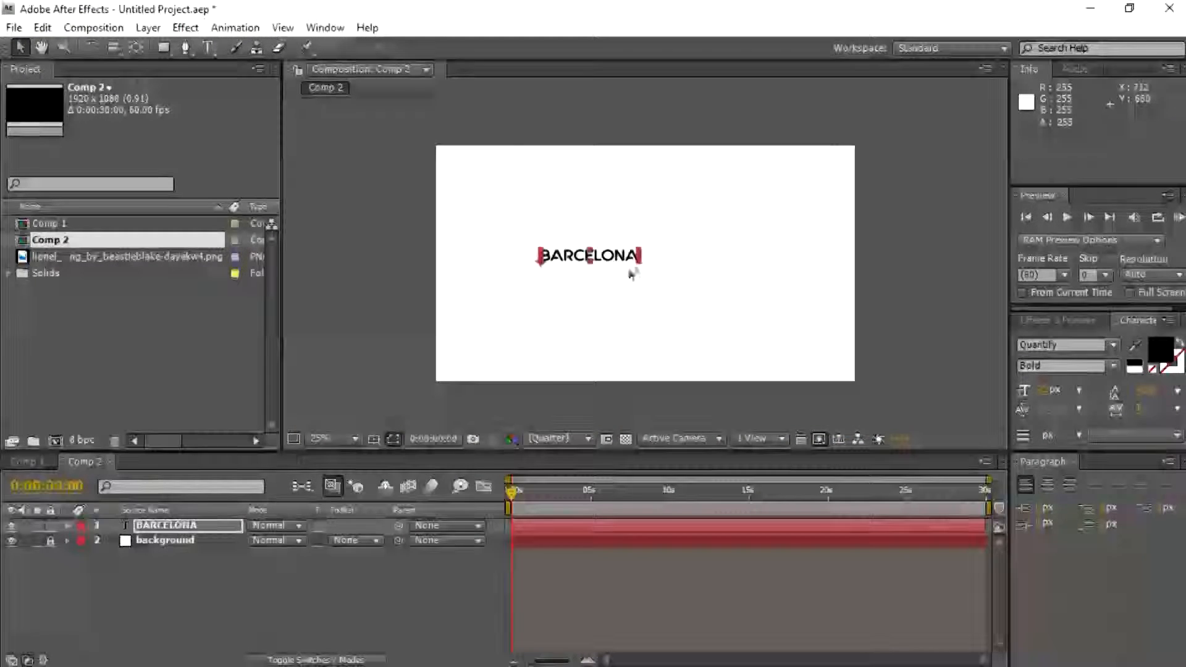
Scale the BARCELONA text to about 282% and move it to about position 284, 420.
left_click_drag(638, 260, 816, 348)
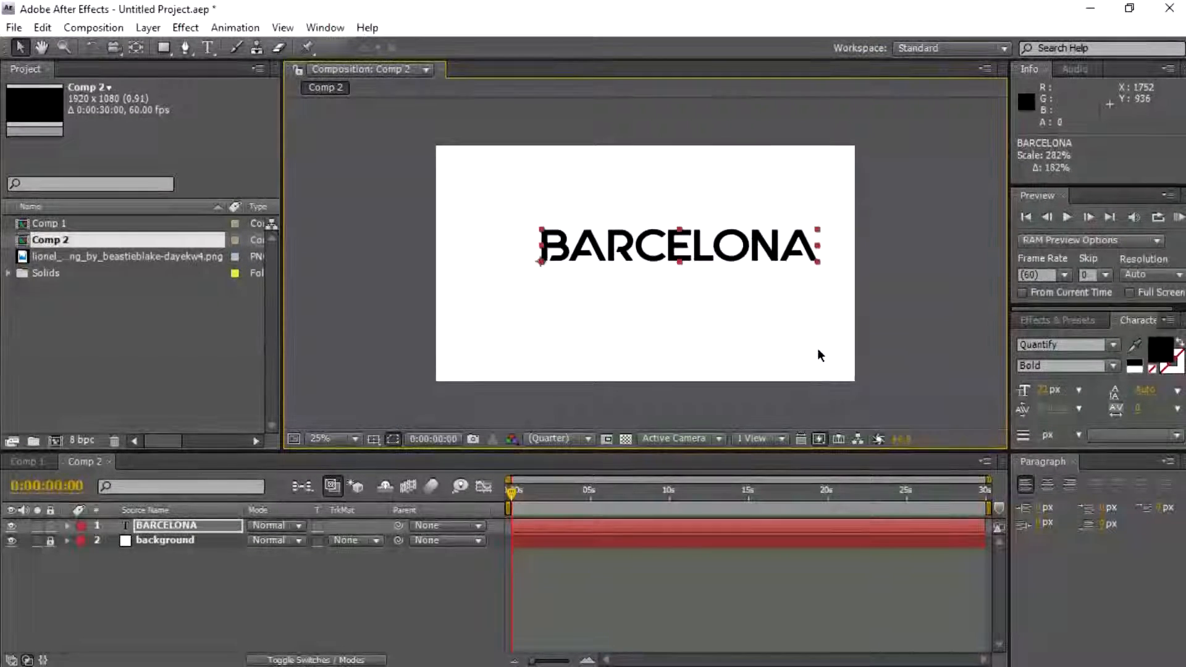
left_click_drag(639, 245, 599, 221)
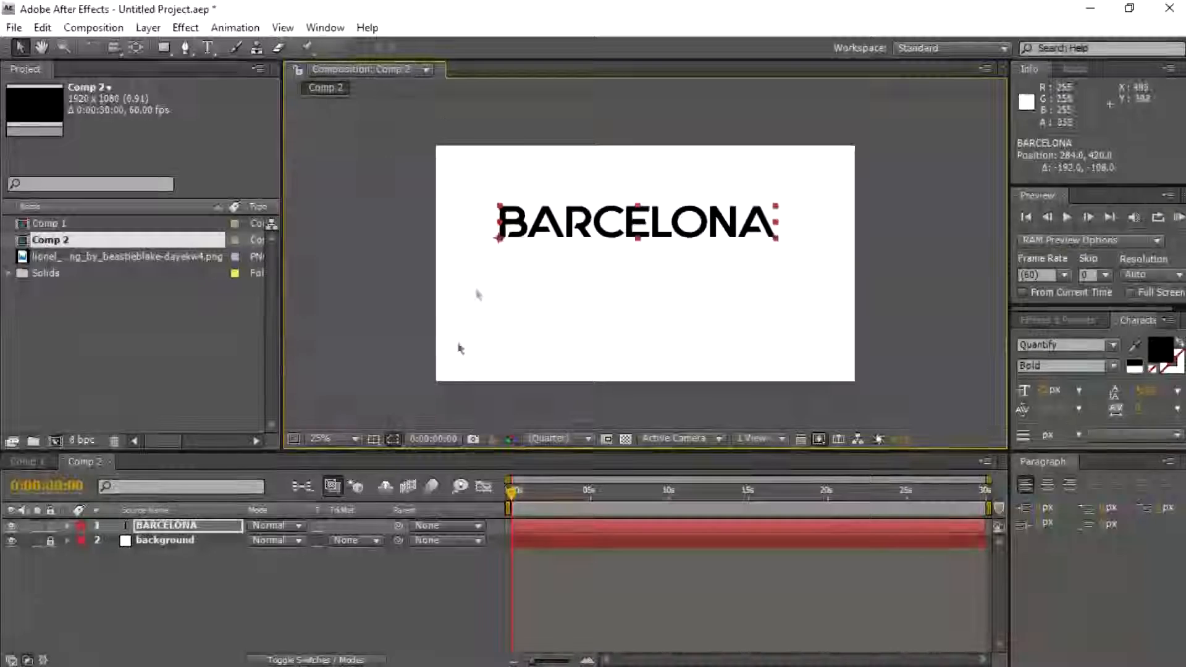
left_click(437, 594)
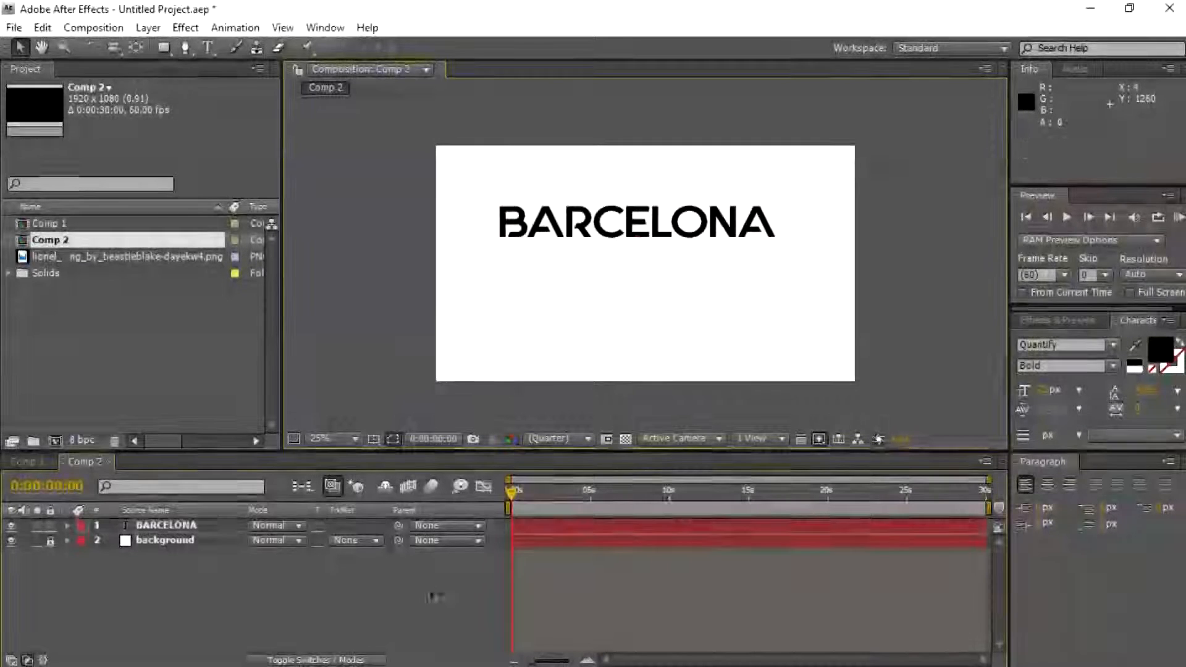
left_click(185, 525)
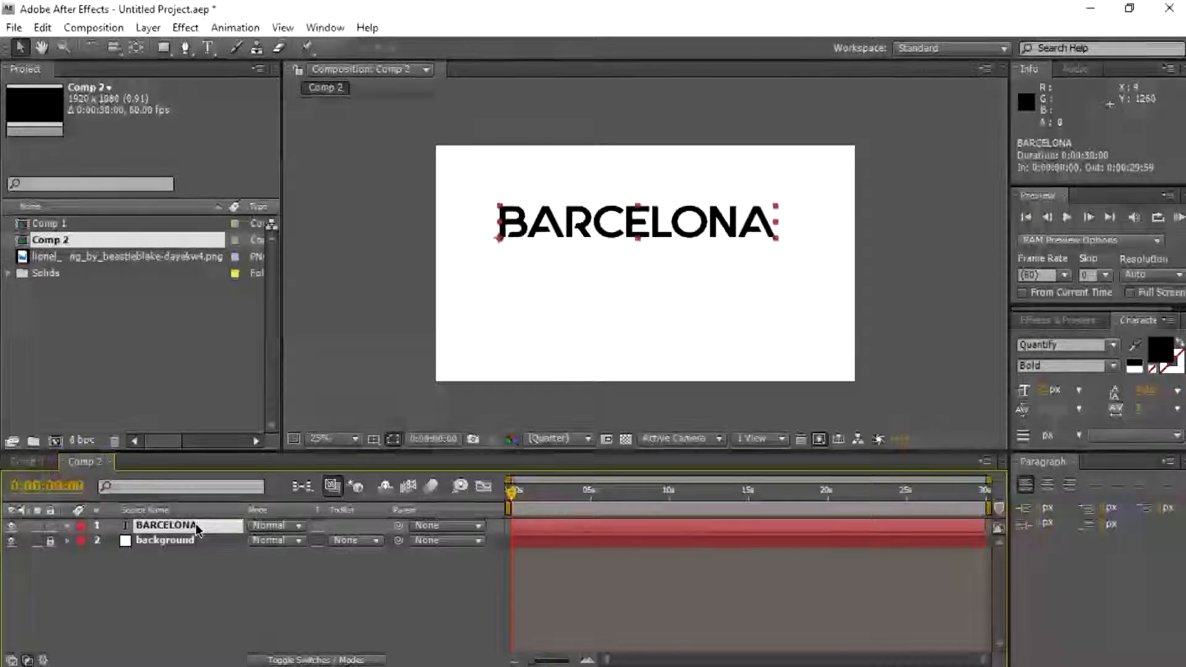
key("ctrl+shift+n")
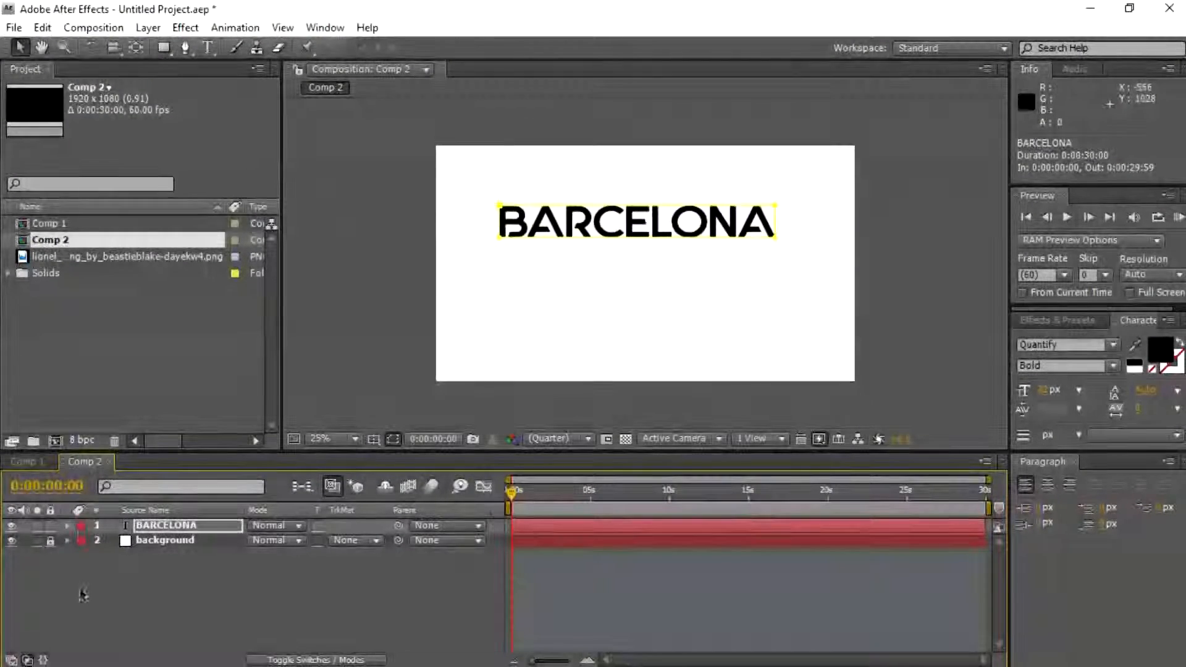
key("ctrl+z")
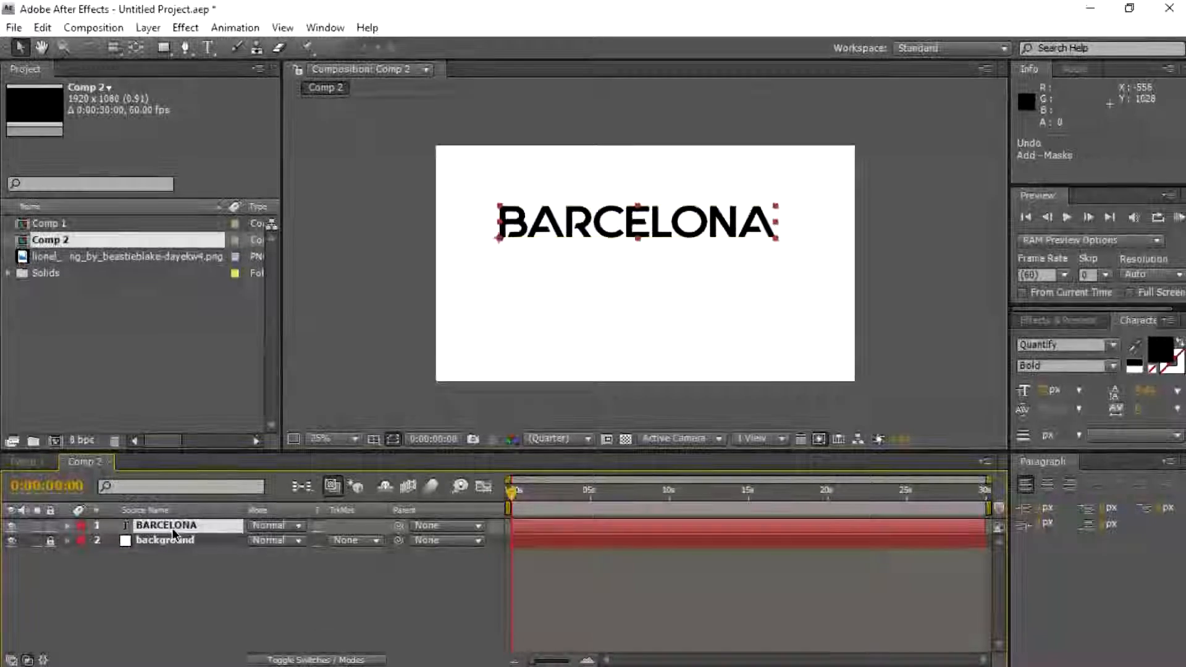
Add a new mask around the text on the BARCELONA layer.
right_click(171, 527)
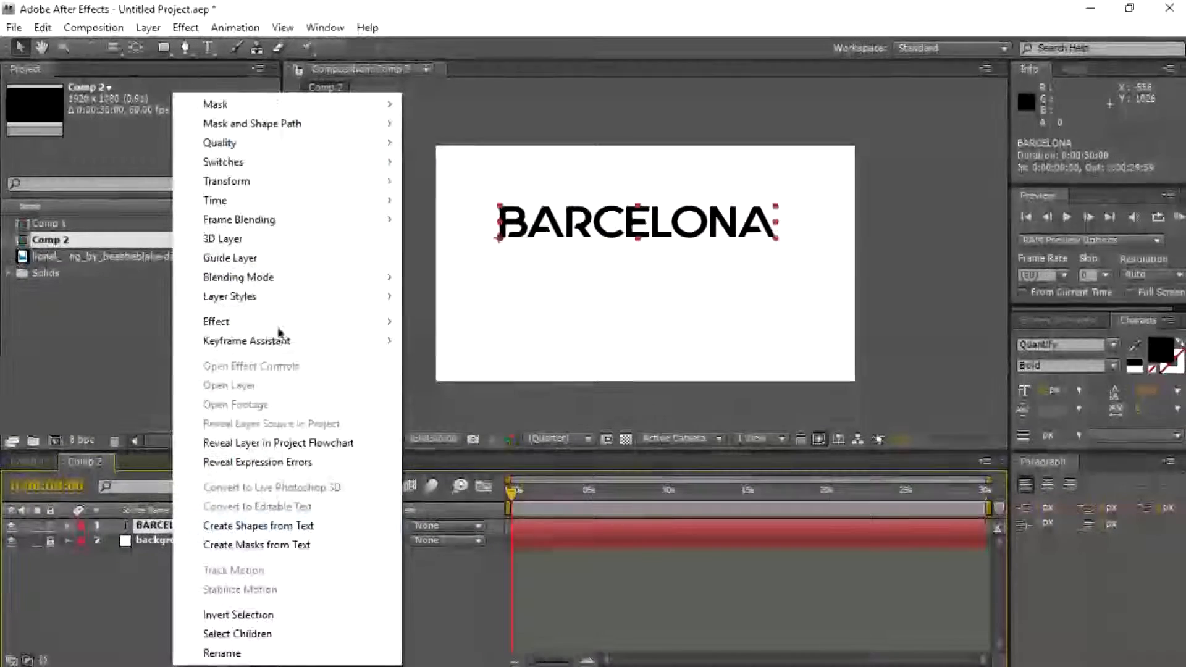
mouse_move(386, 104)
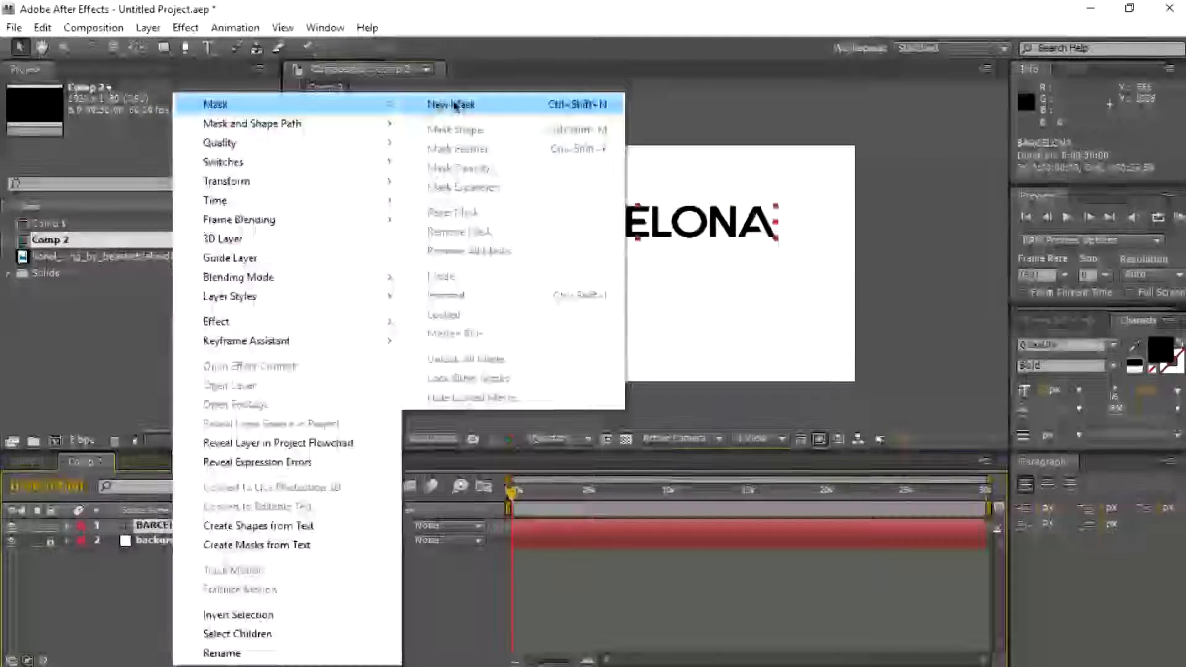
left_click(454, 105)
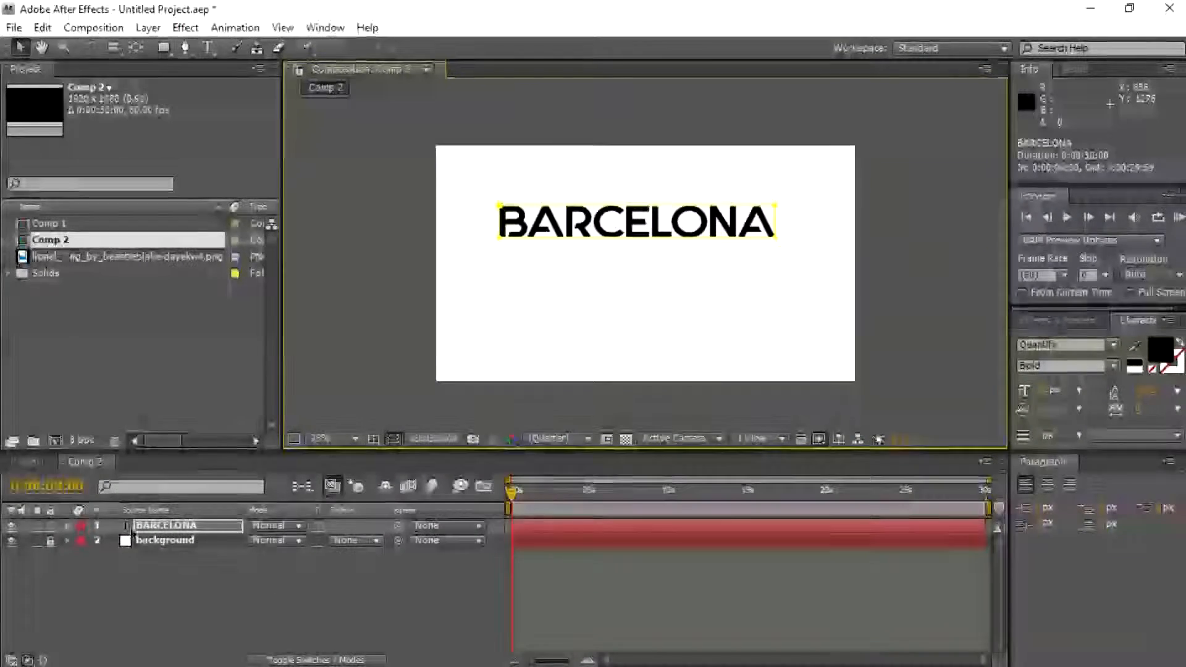
Expand the BARCELONA layer's properties and add a Position animator to its text.
left_click(67, 526)
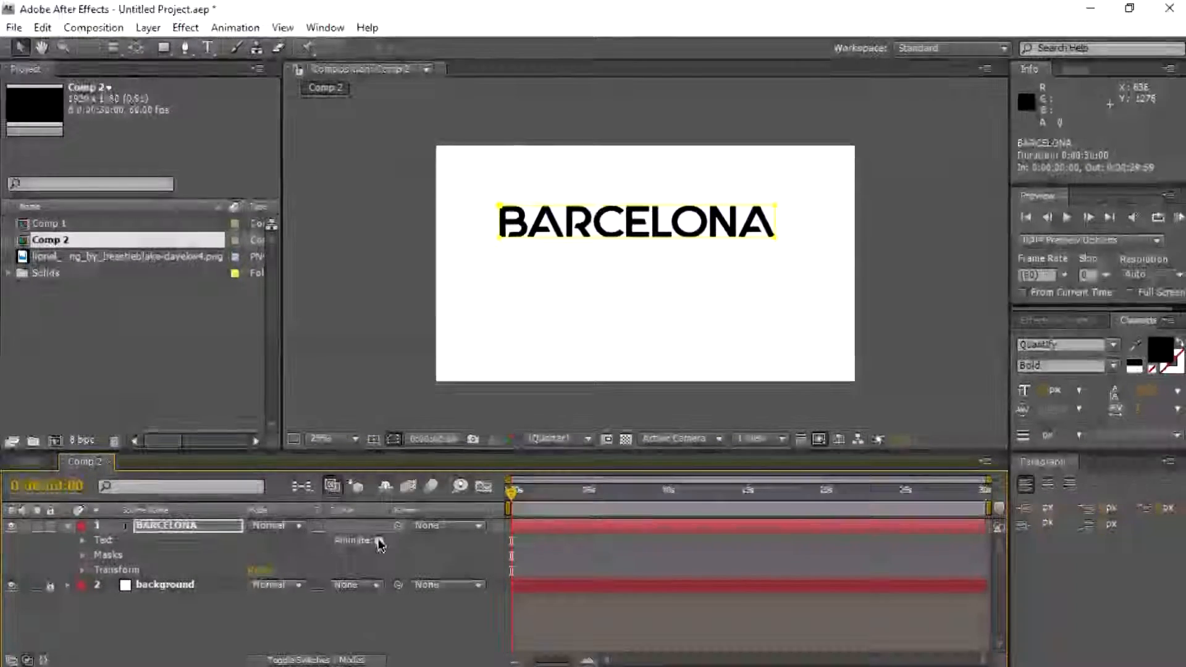
left_click(83, 569)
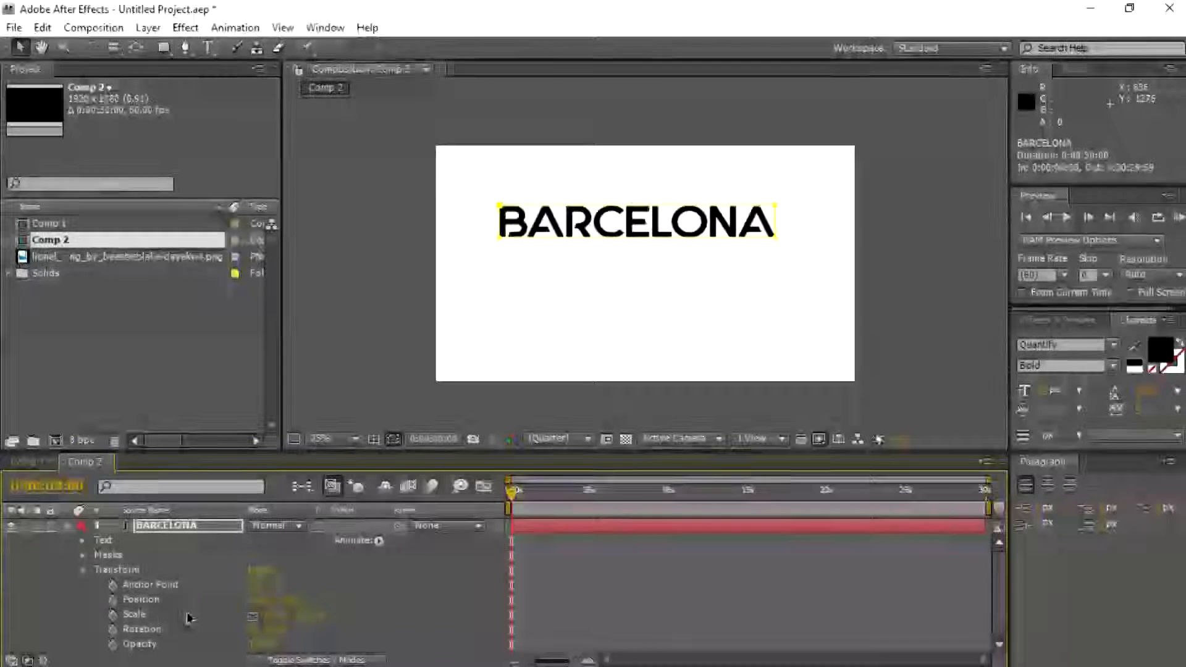
left_click(83, 571)
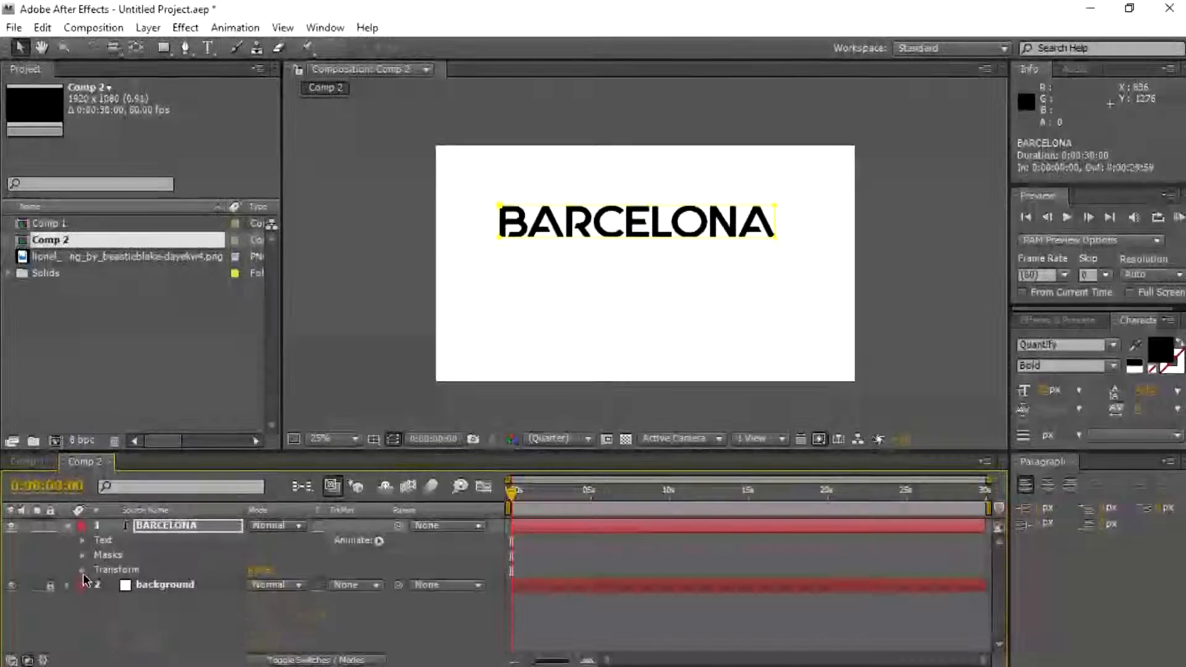
left_click(378, 541)
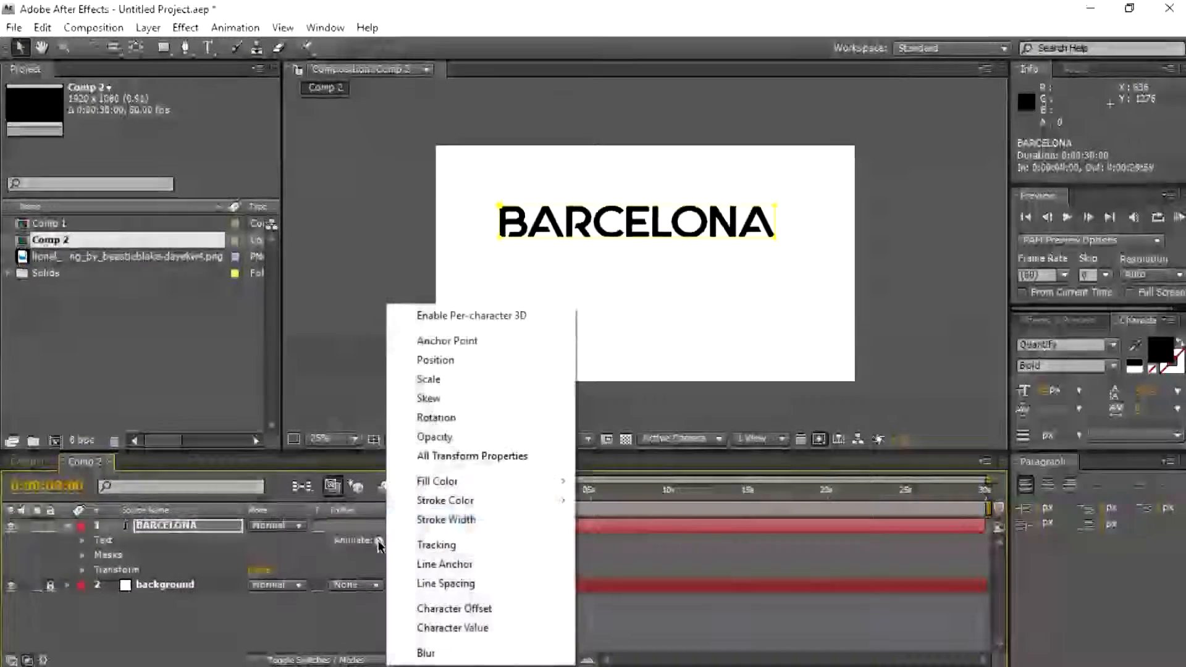
left_click(452, 363)
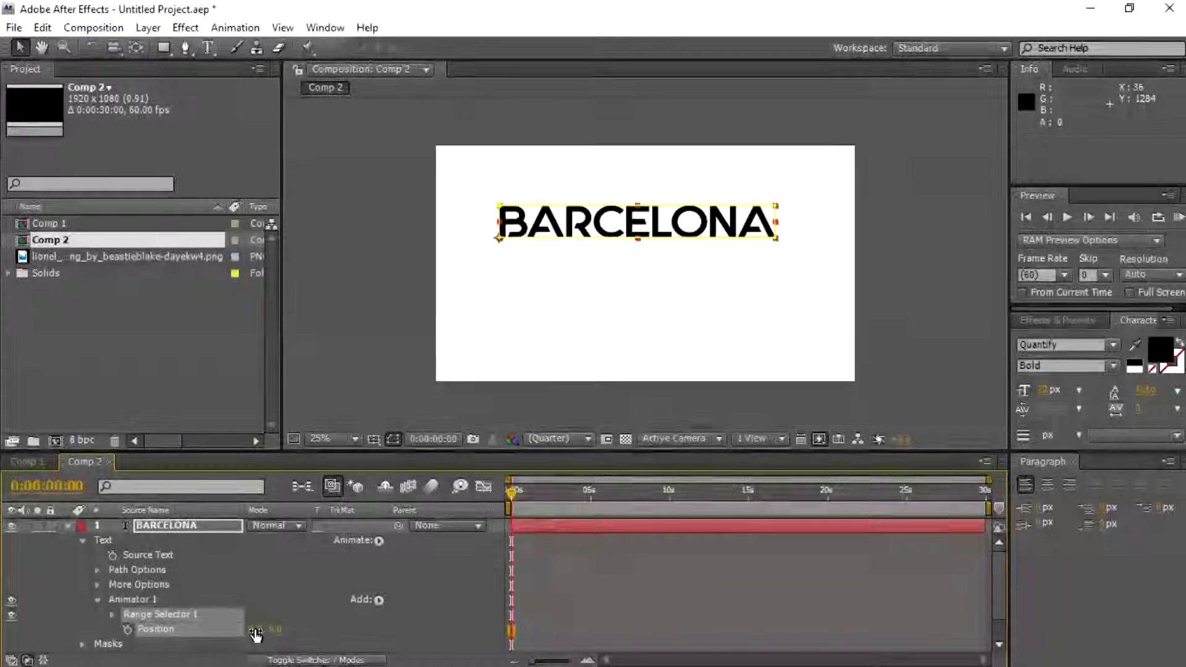
Shift the animator's X position to about -446 so the text leaves its mask, and start keyframing Position at frame 0.
left_click_drag(255, 628, 3, 625)
left_click_drag(258, 629, 6, 628)
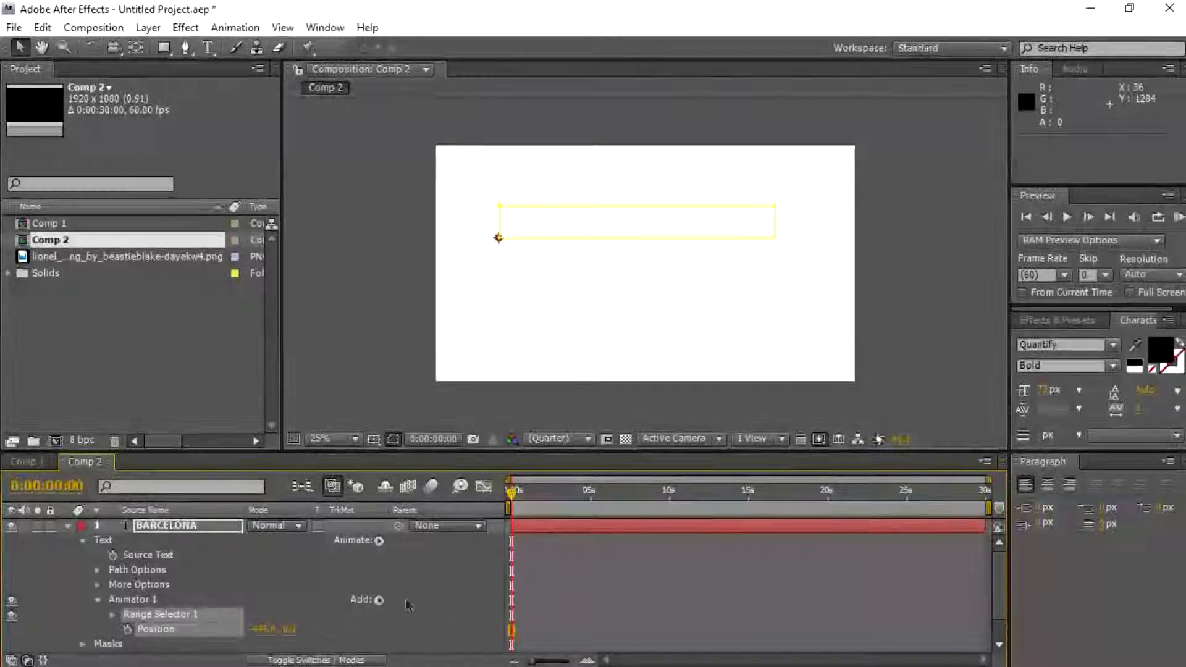
left_click(127, 629)
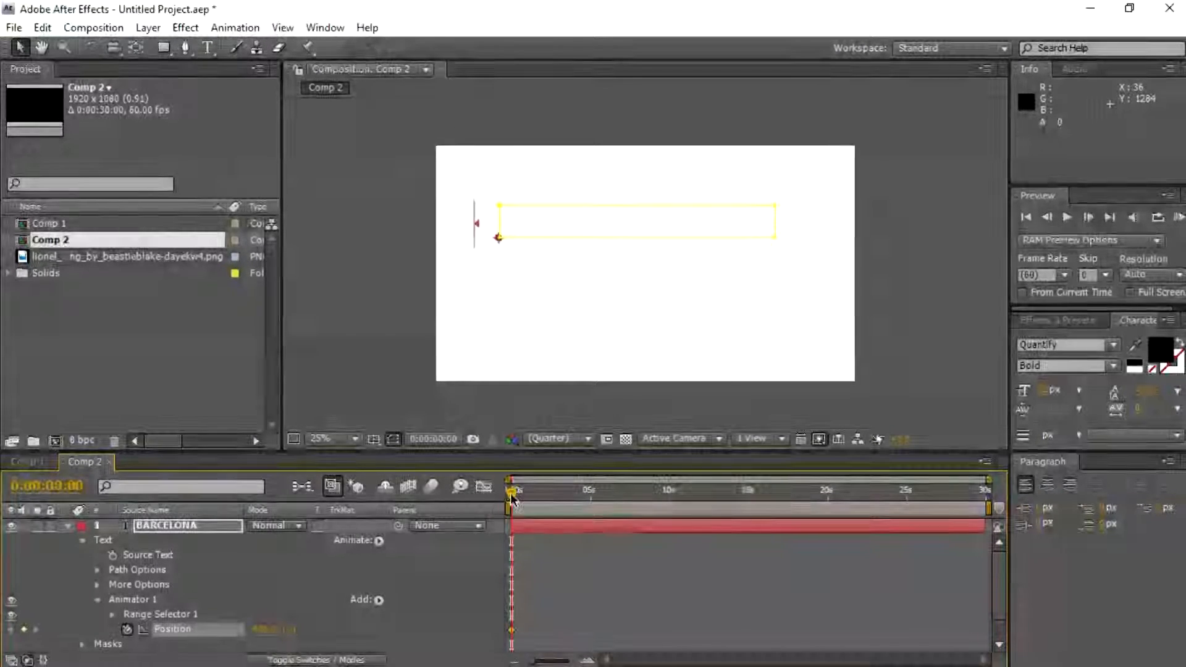
Set the animator's X position to 0 at 20 frames and play the text animation from the start.
key("equal")
key("equal")
key("equal")
key("equal")
key("equal")
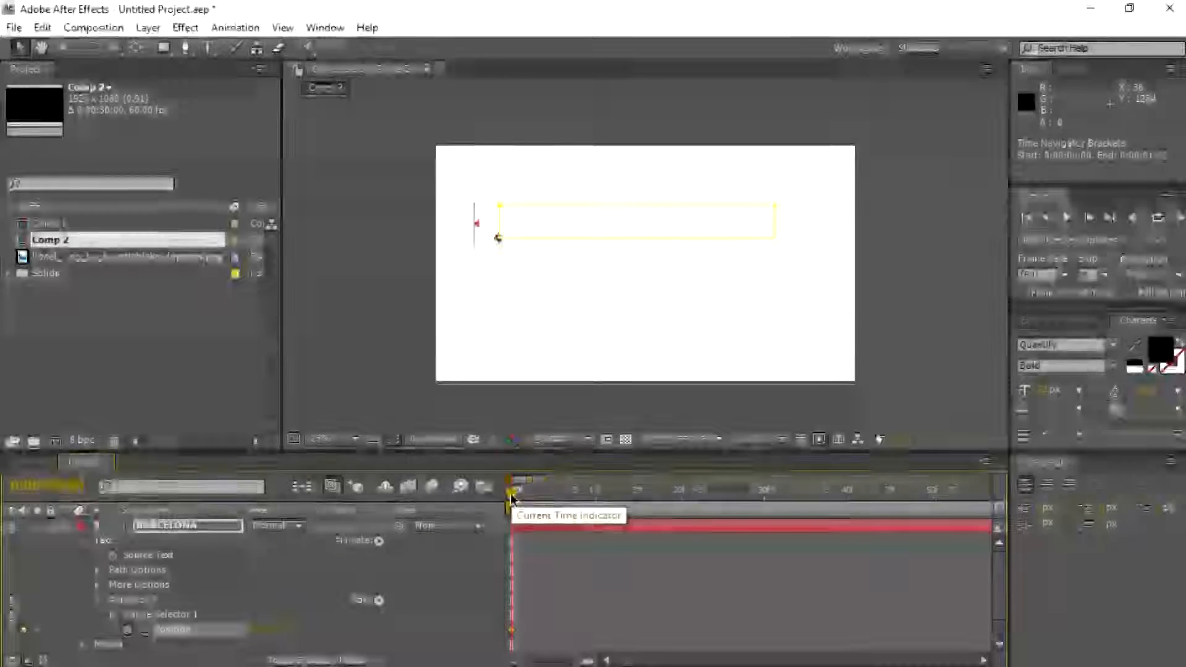
left_click_drag(656, 509, 761, 508)
left_click(665, 497)
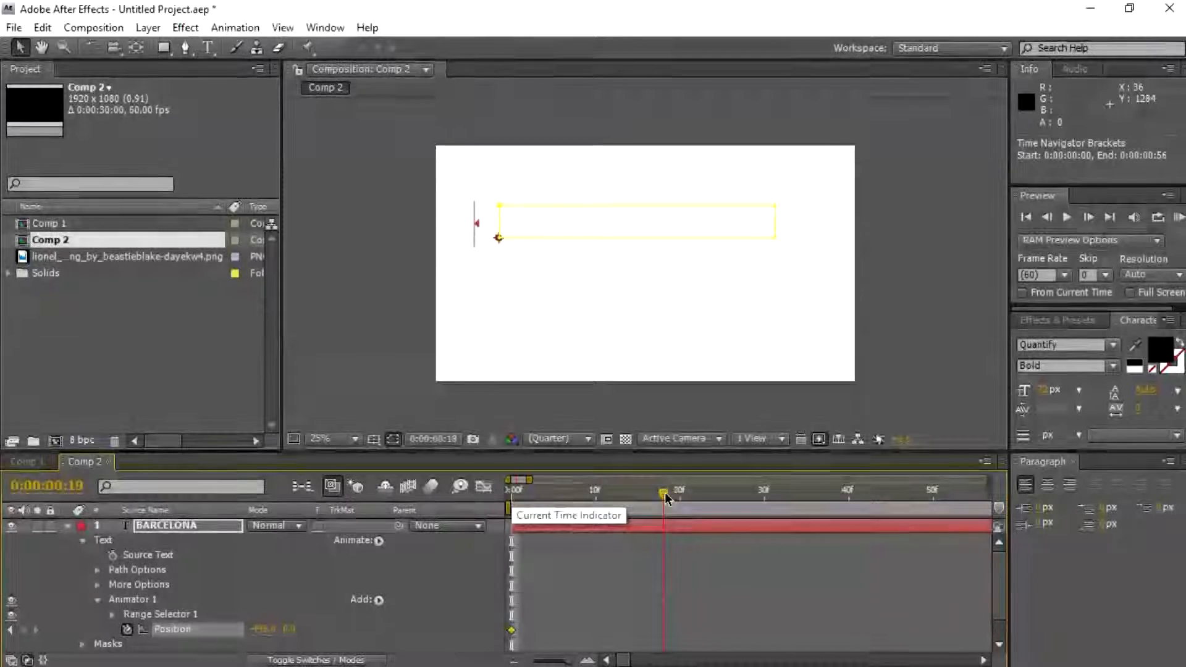
left_click_drag(672, 497, 679, 490)
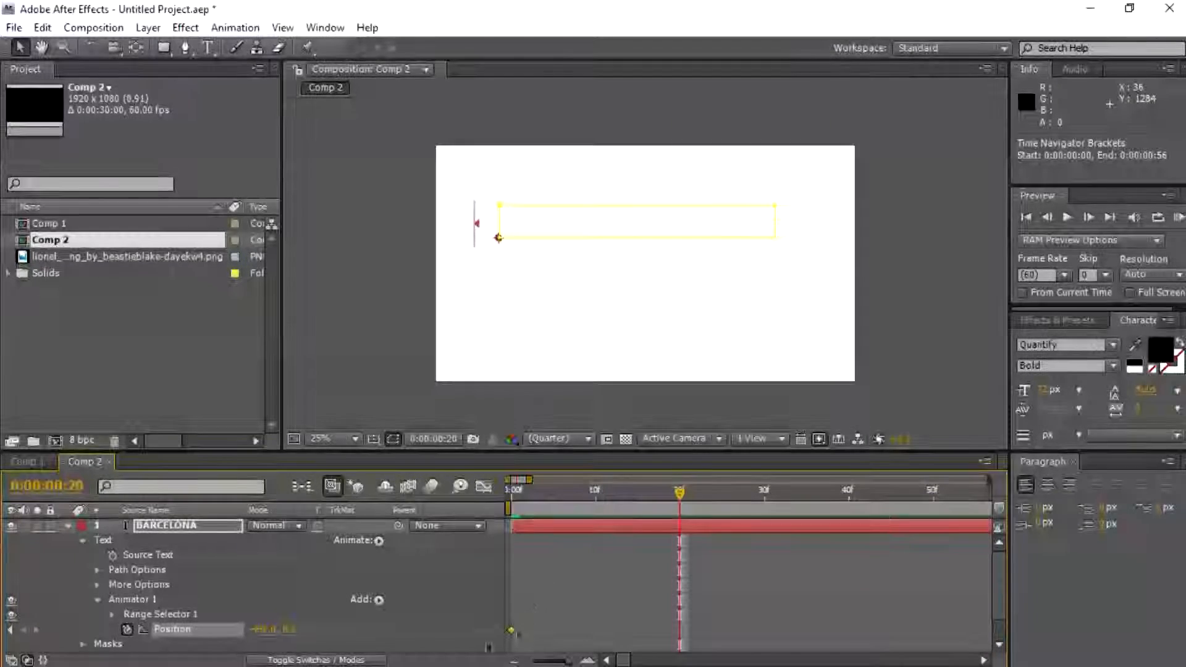
left_click(262, 629)
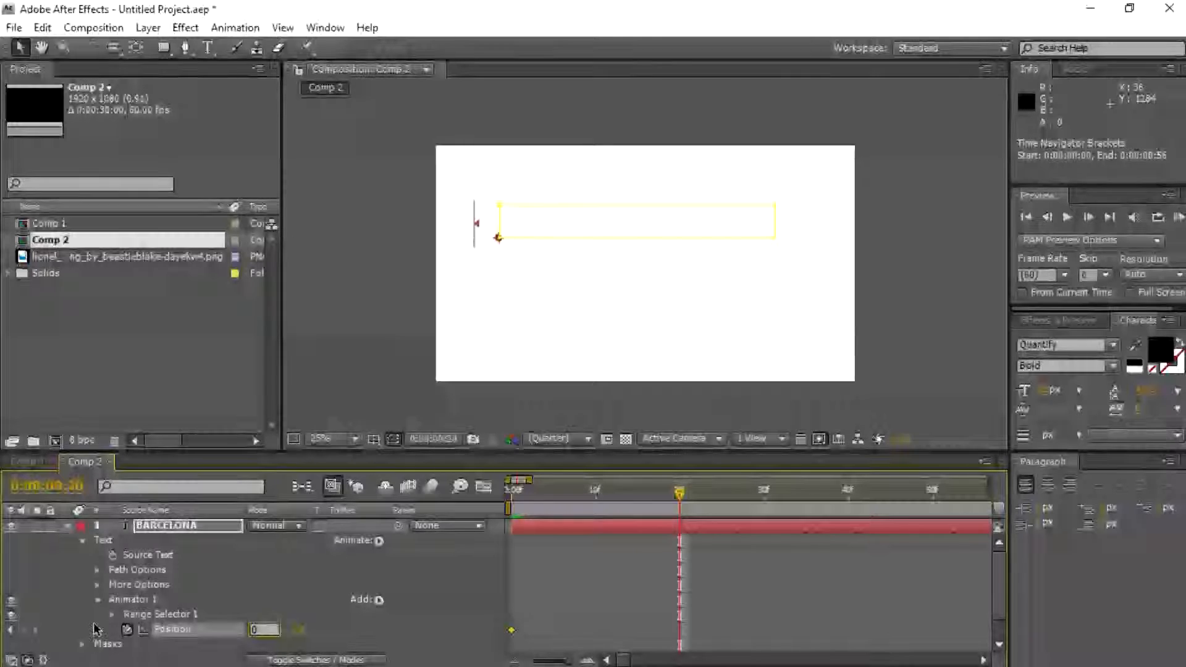
key("Return")
left_click_drag(681, 498, 512, 494)
key("space")
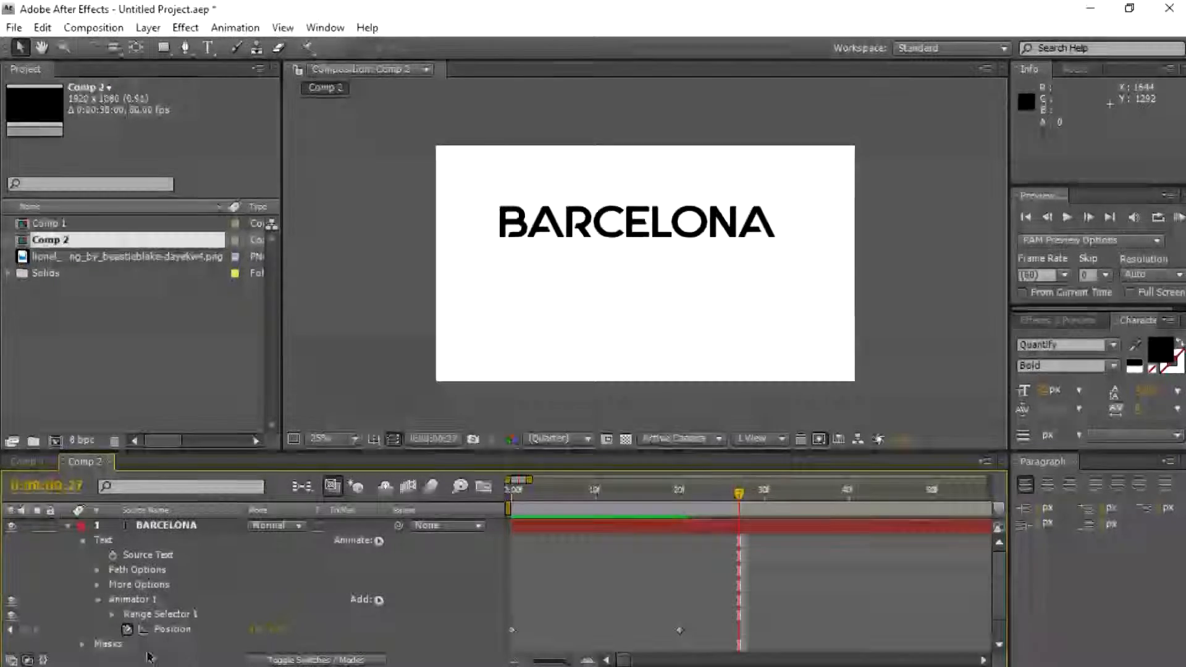
Ease the BARCELONA Position animation in the speed graph, with zero speed at both keyframes and a longer slow-down at the end, and preview it.
left_click(182, 629)
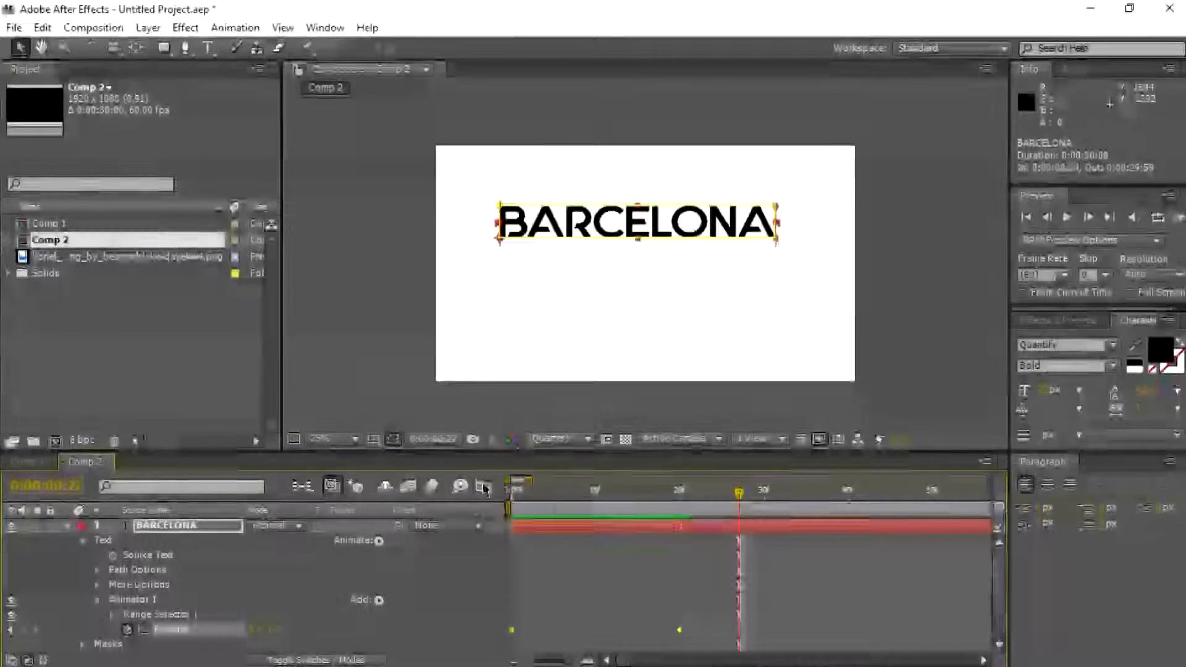
left_click(484, 486)
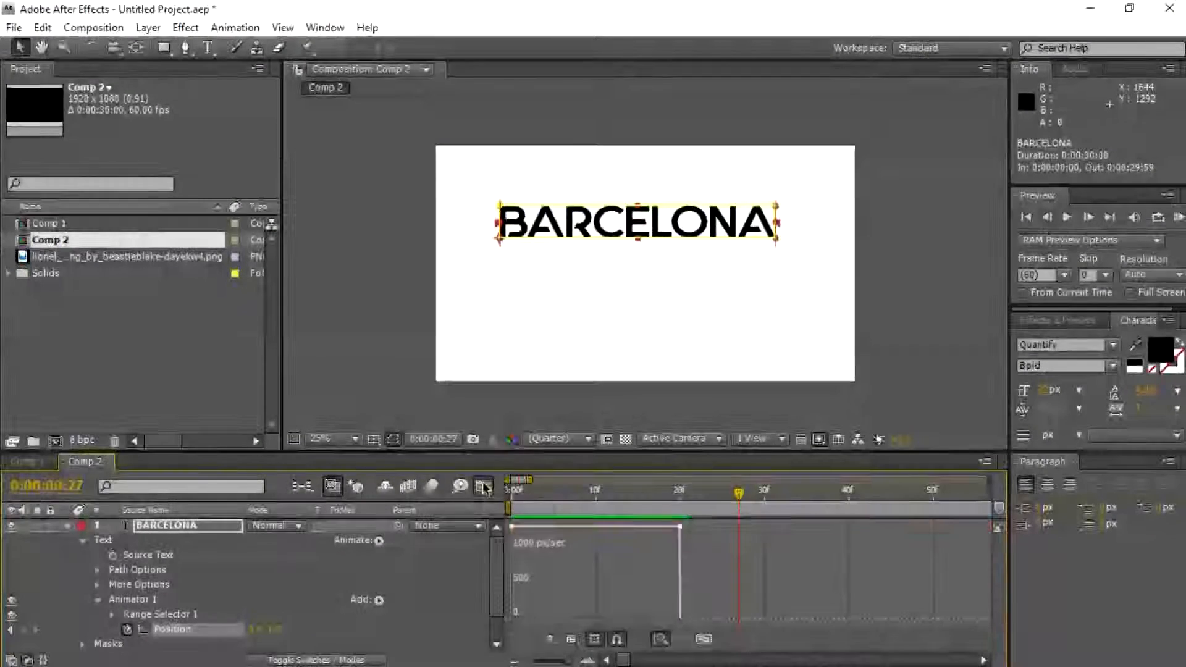
left_click(510, 524)
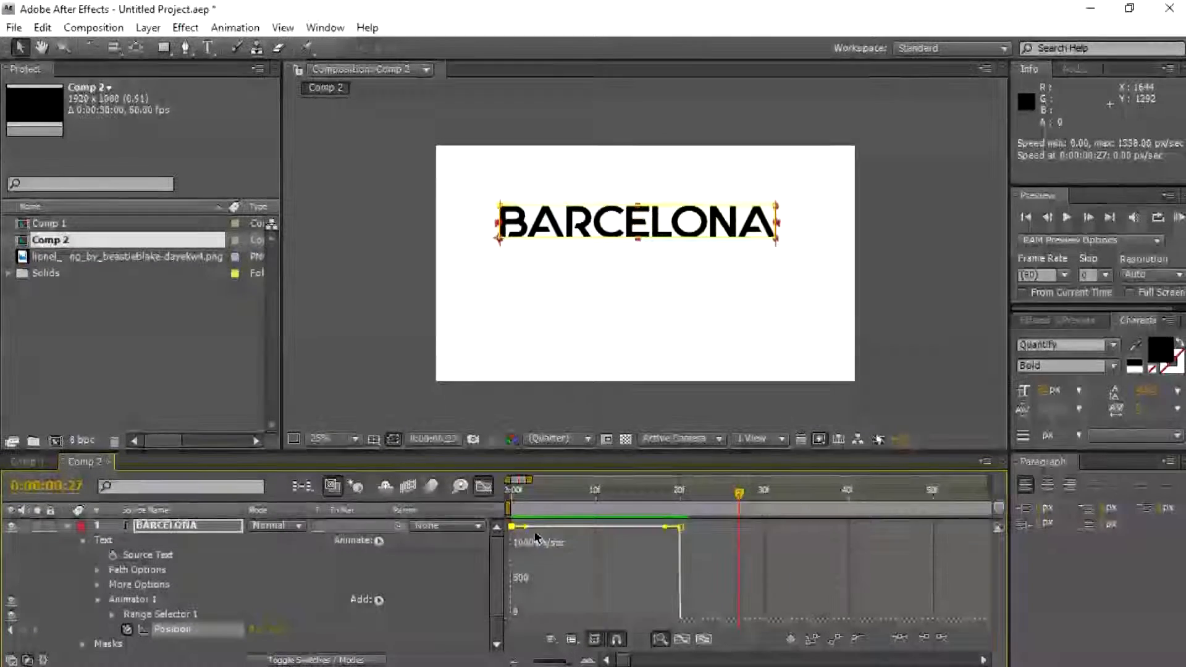
left_click_drag(525, 528, 540, 618)
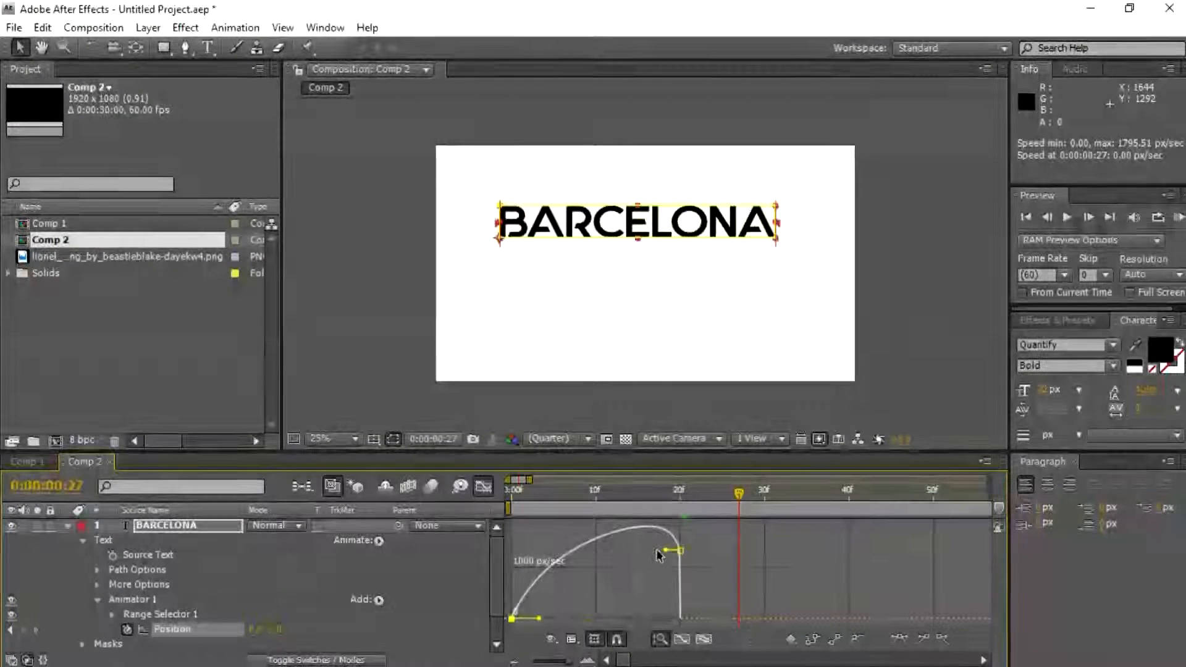
left_click_drag(667, 553, 640, 617)
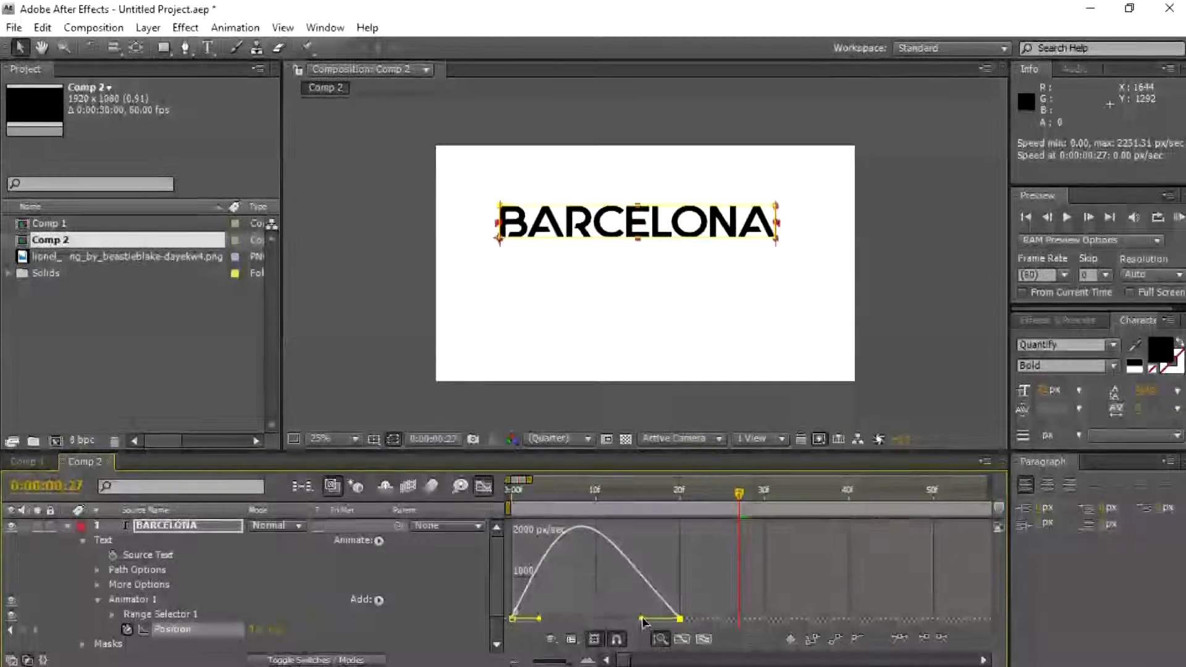
left_click_drag(636, 618, 612, 619)
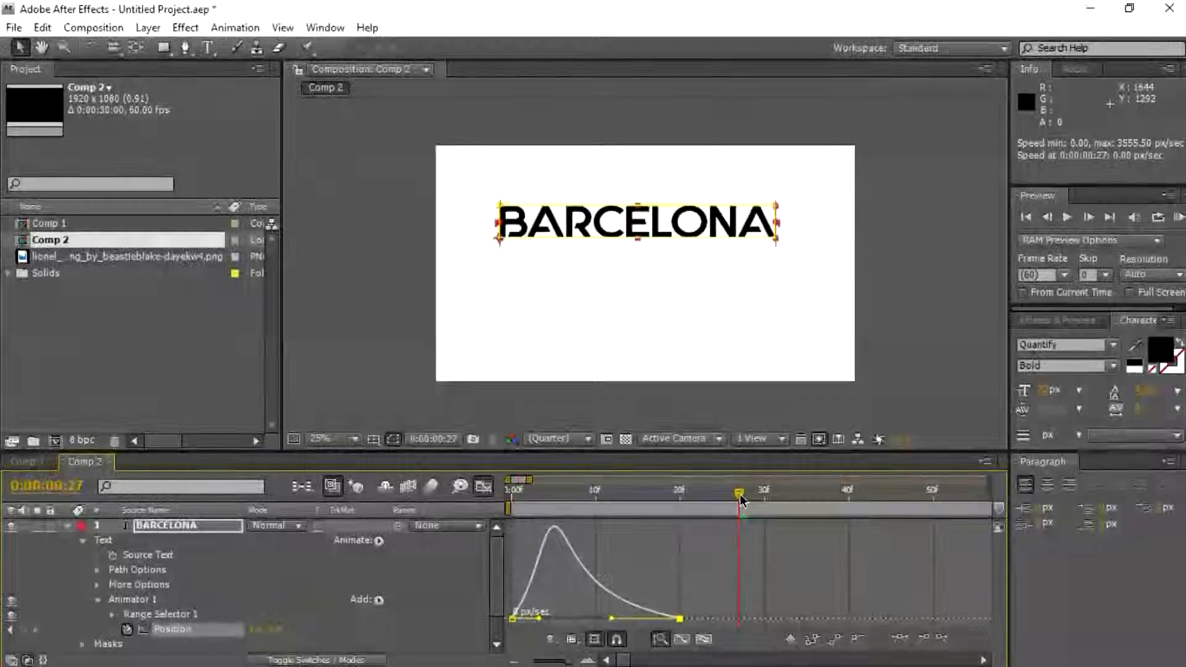
key("Home")
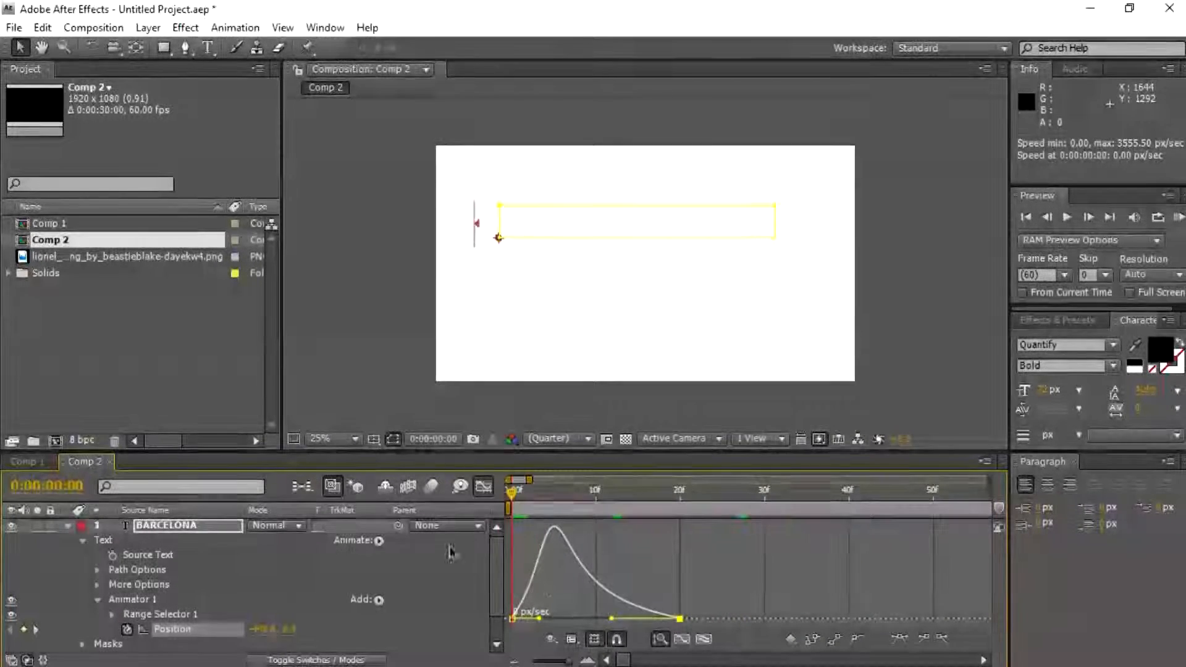
key("space")
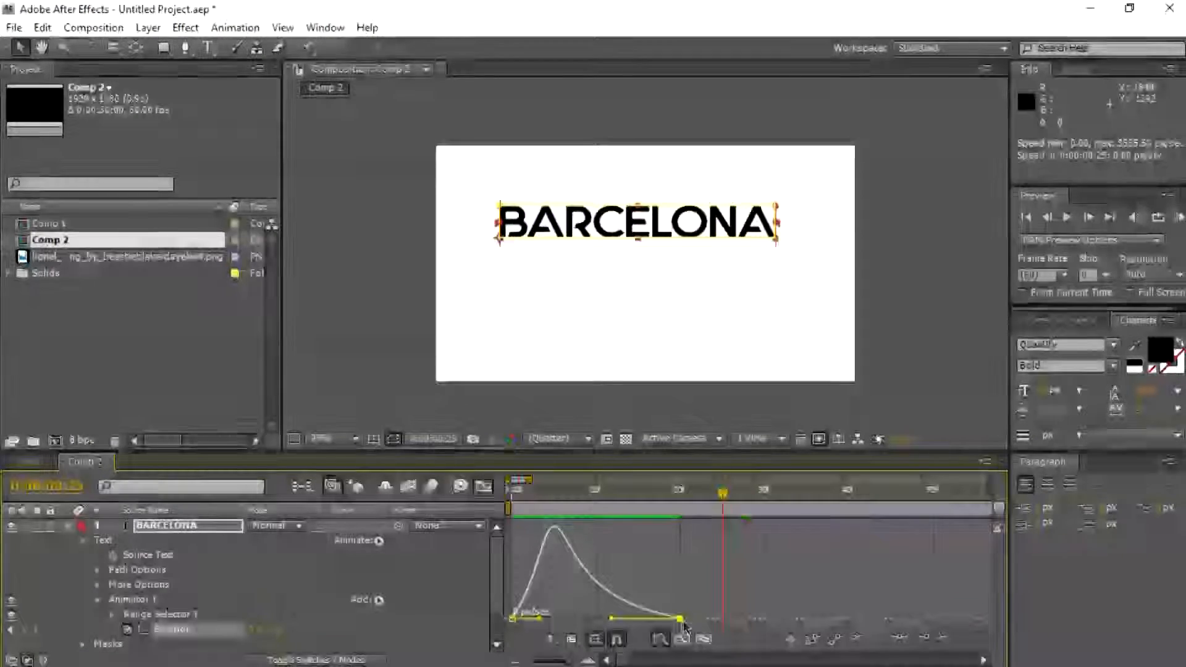
Move the end keyframe of BARCELONA's Position animation to about frame 14 and play back the shortened slide-in.
left_click_drag(683, 622, 630, 622)
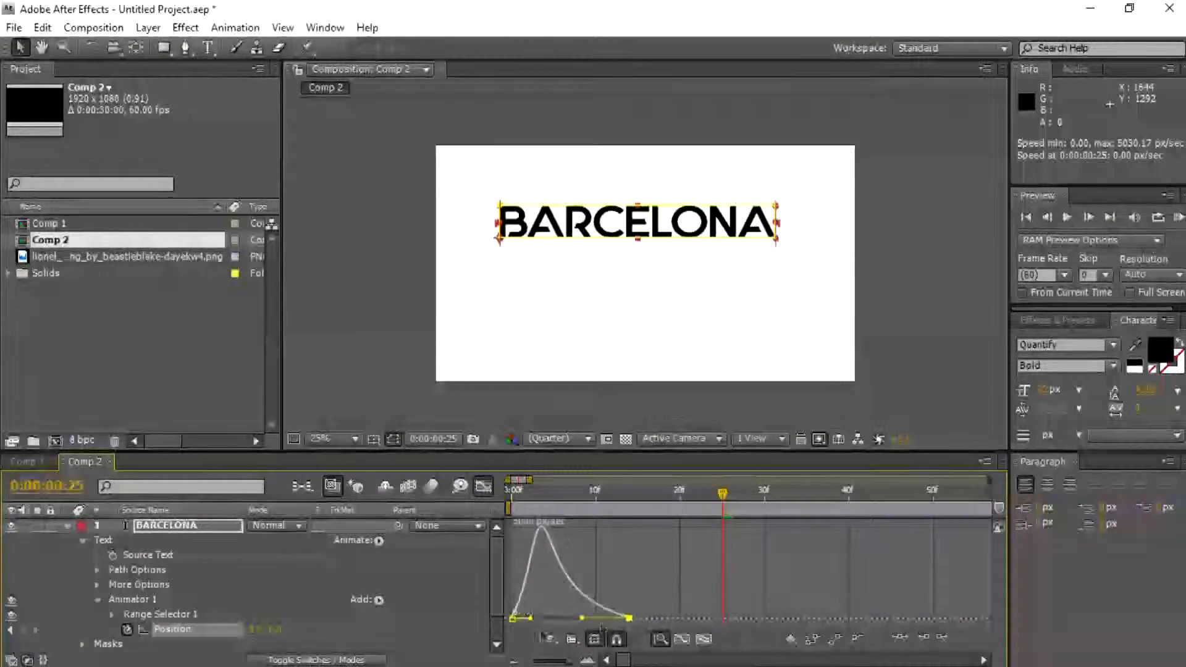
key("space")
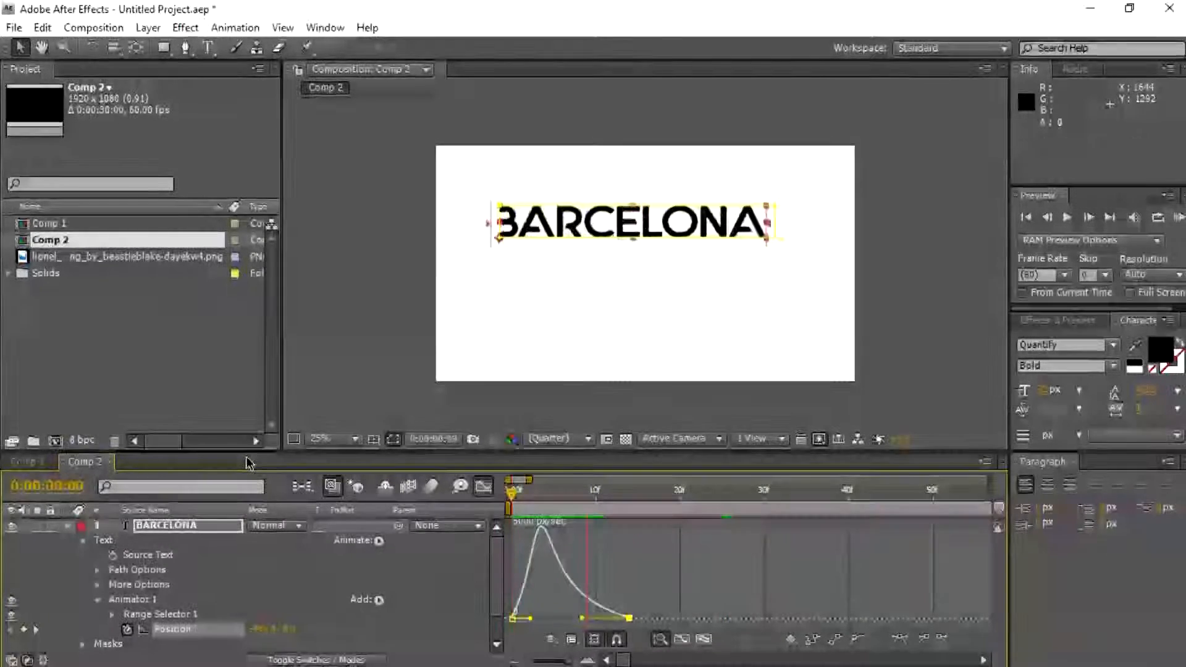
left_click(482, 487)
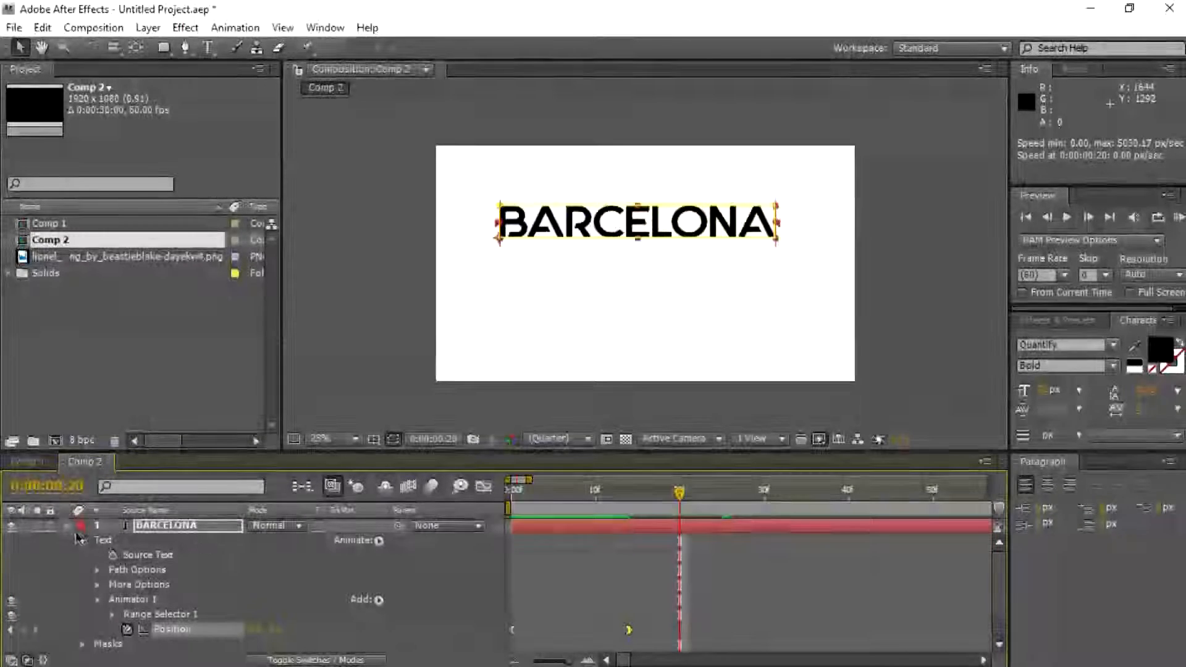
left_click(67, 526)
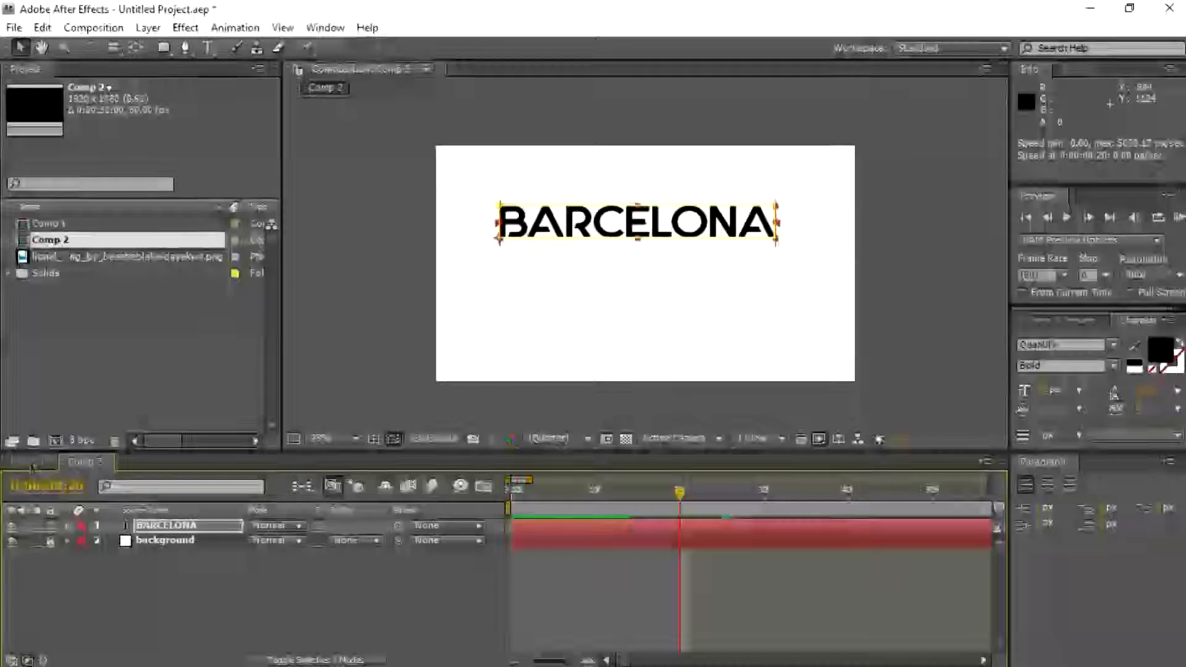
Create a new text layer reading COME AND PLAY WITH below the BARCELONA text.
left_click(347, 327)
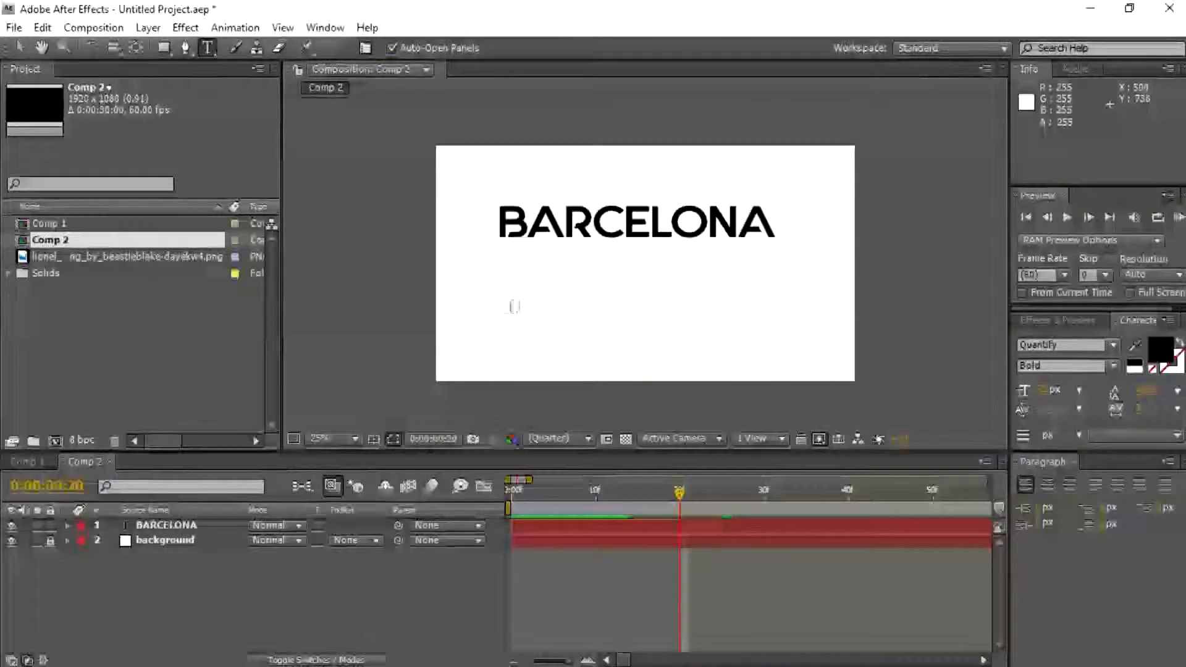
left_click(502, 301)
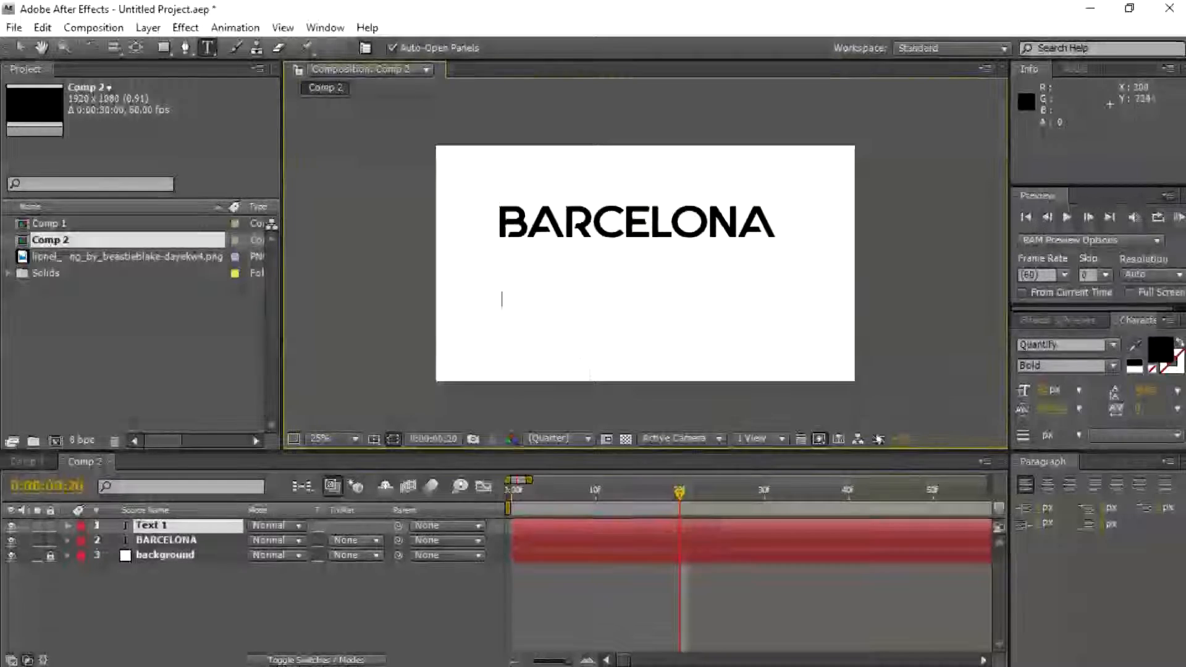
type("CO")
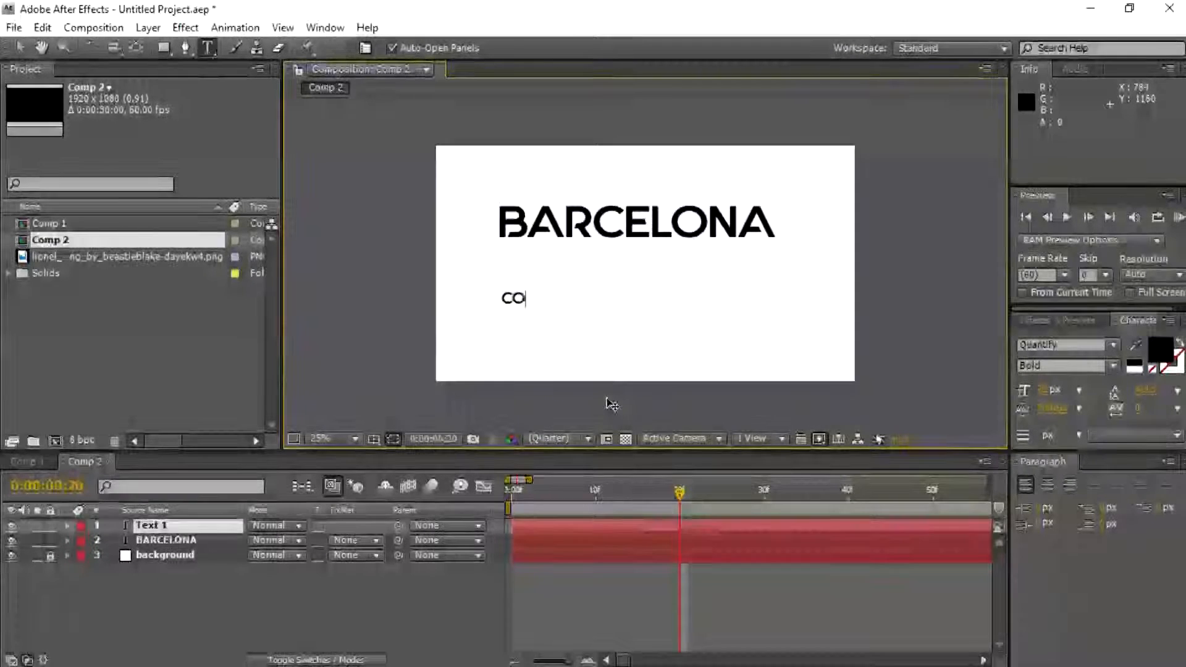
type("ME AND ")
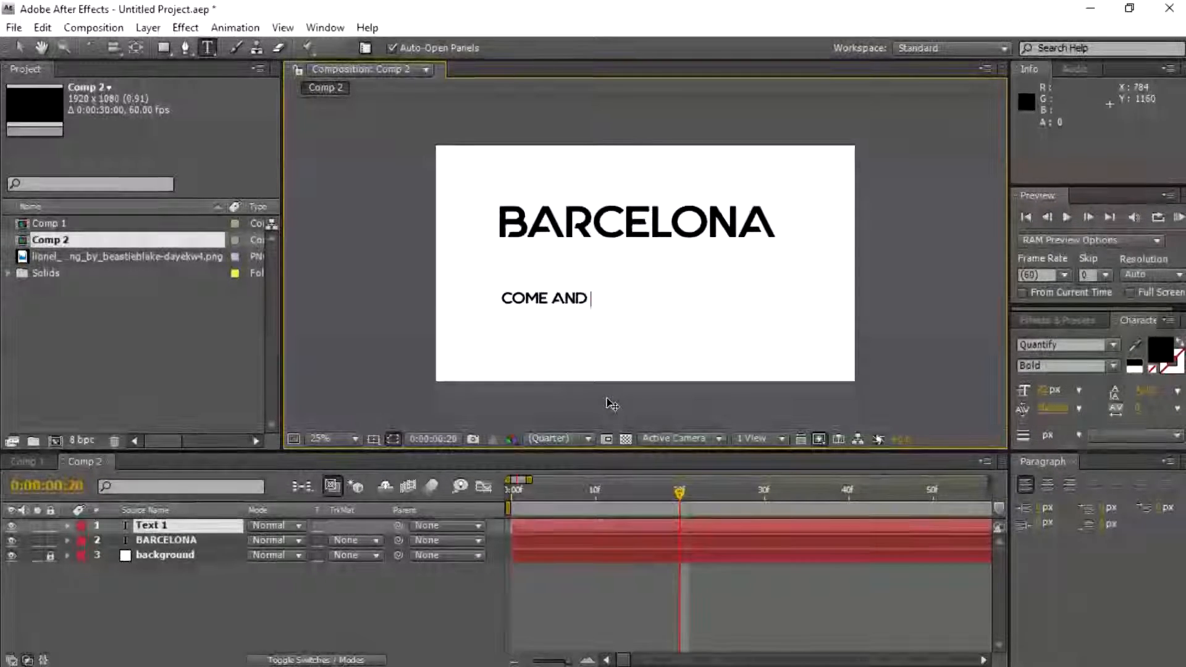
type("PLAY WITH")
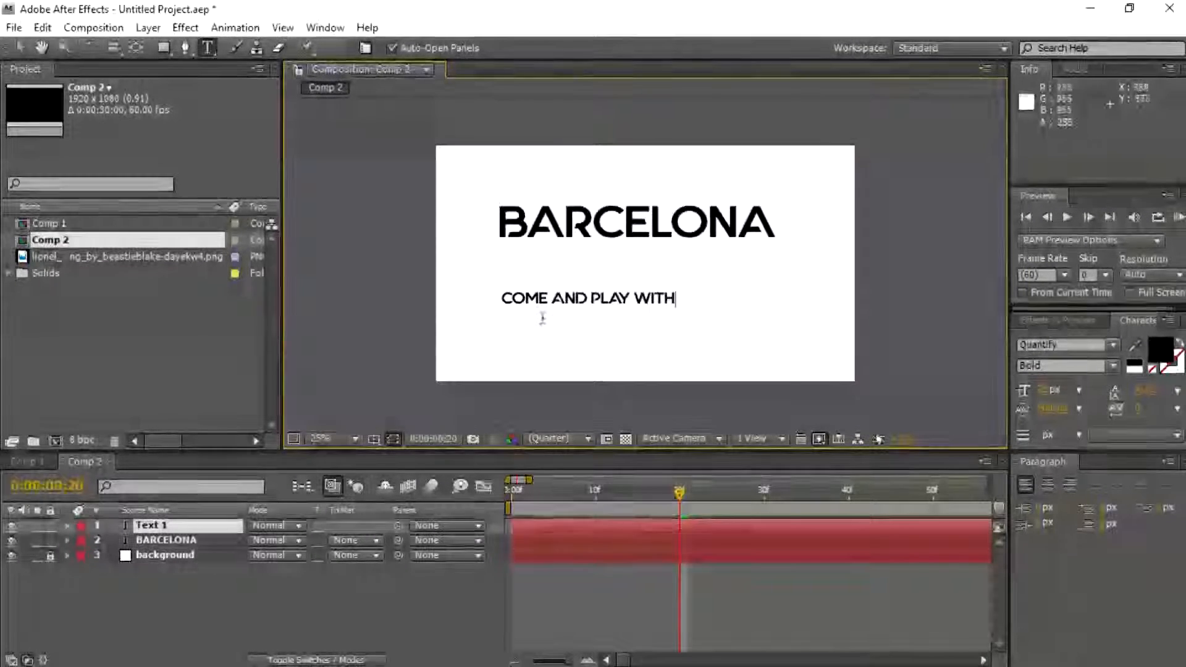
key("Escape")
key("v")
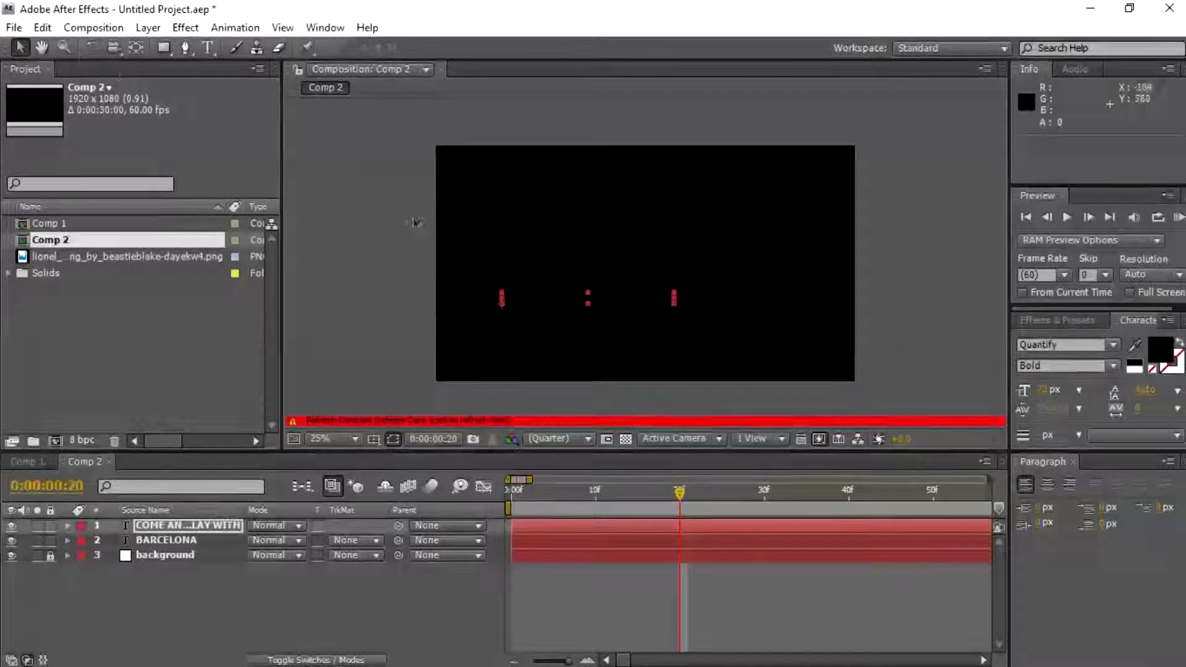
Scale the COME AND PLAY WITH text to about 167% and move it to position 100, 812.
key("Caps_Lock")
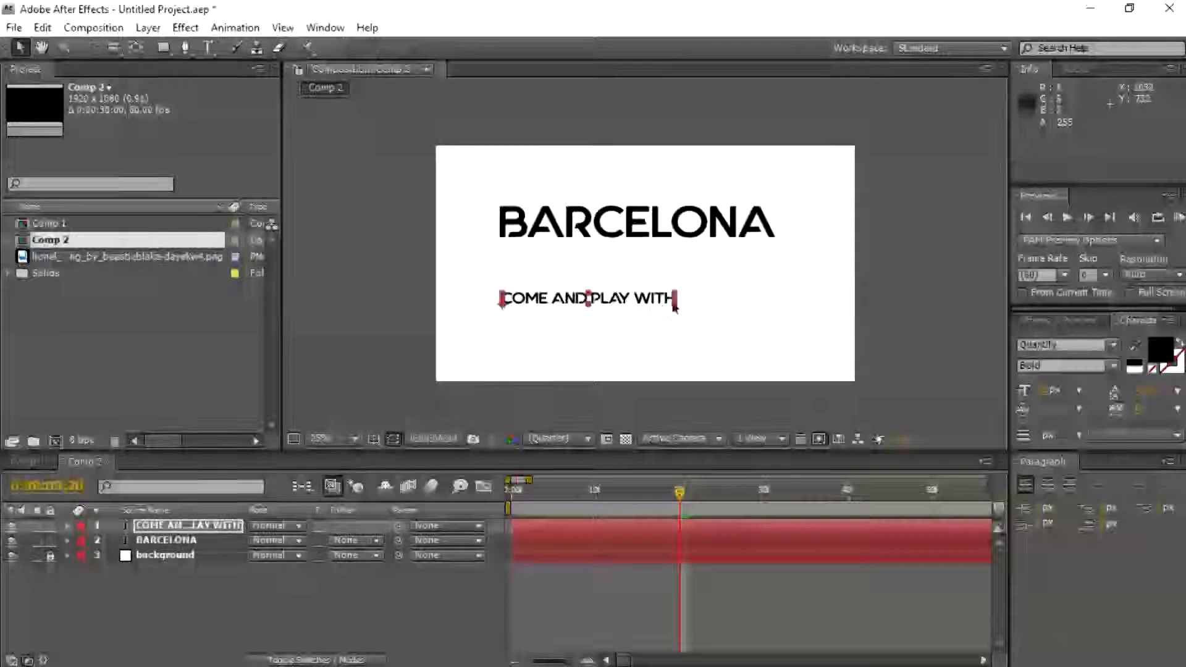
left_click_drag(676, 302, 794, 350)
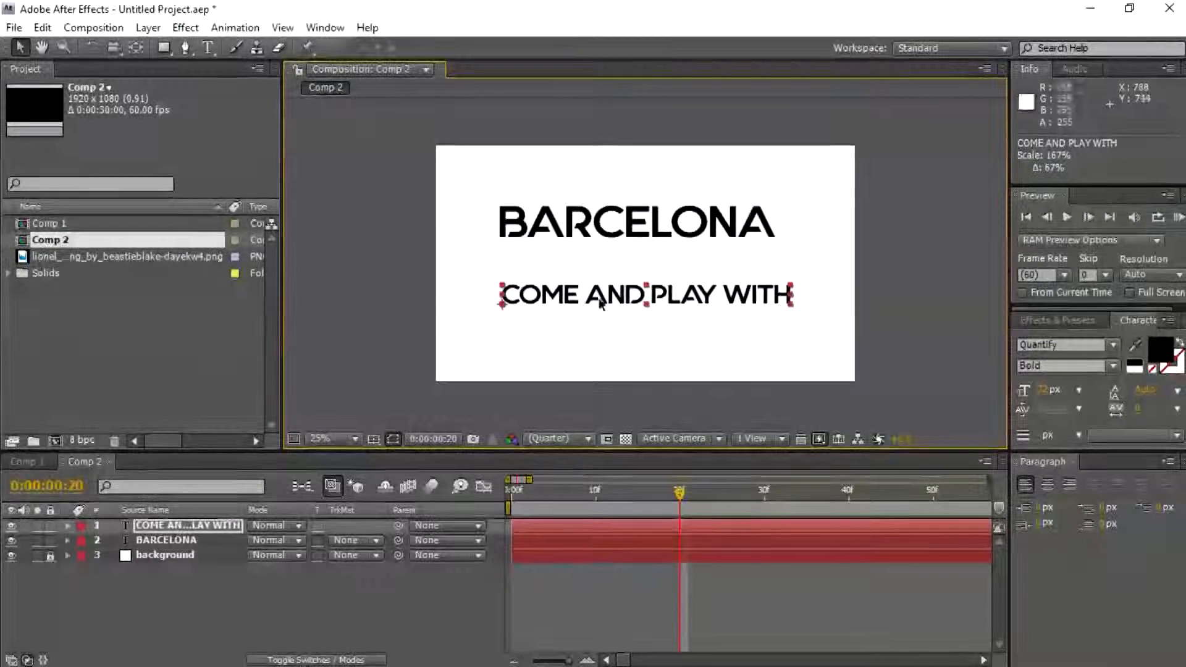
left_click_drag(593, 295, 550, 315)
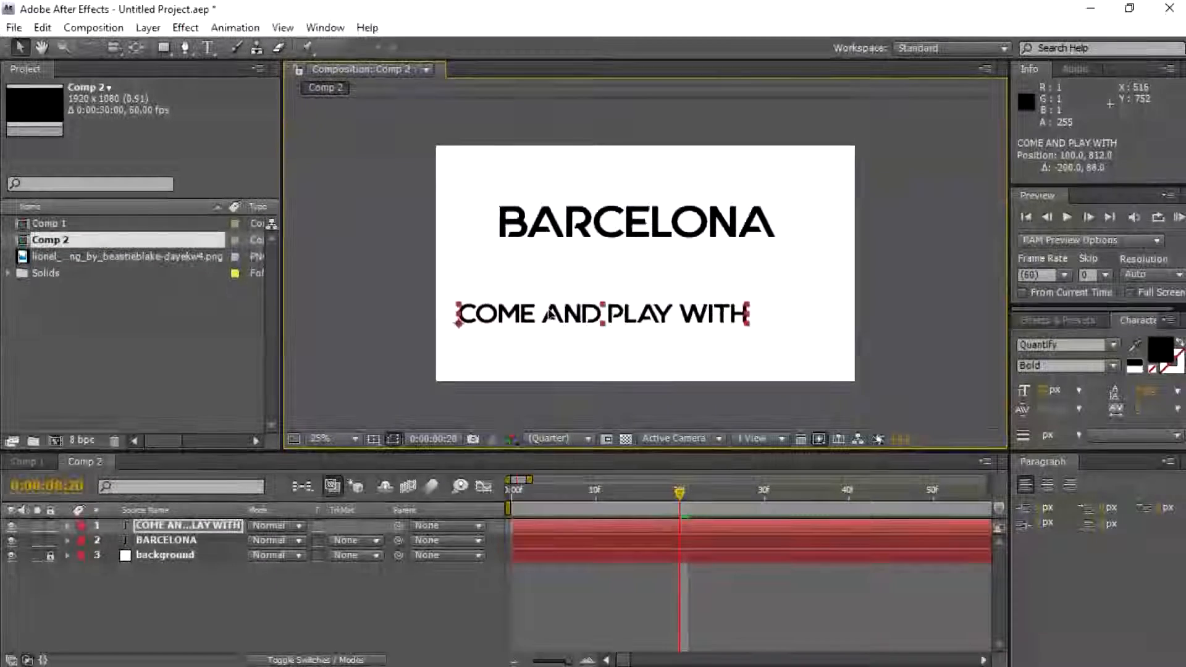
Nudge the BARCELONA text to position 288, 424 and play the composition from frame 0.
left_click(554, 227)
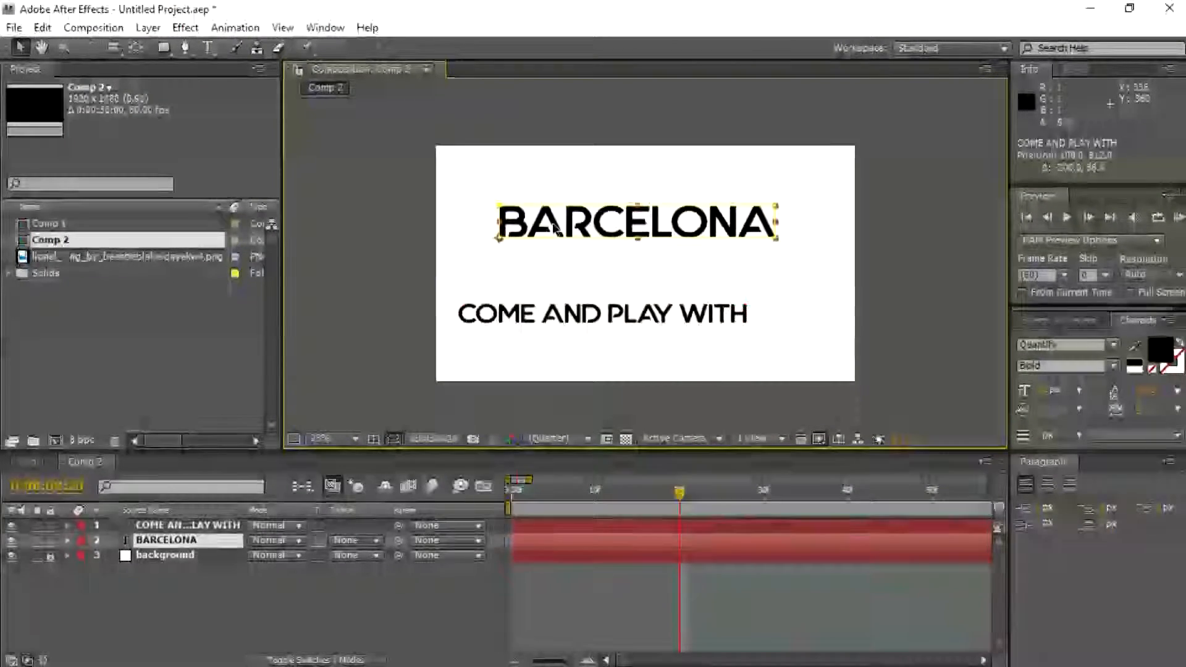
left_click_drag(554, 227, 555, 228)
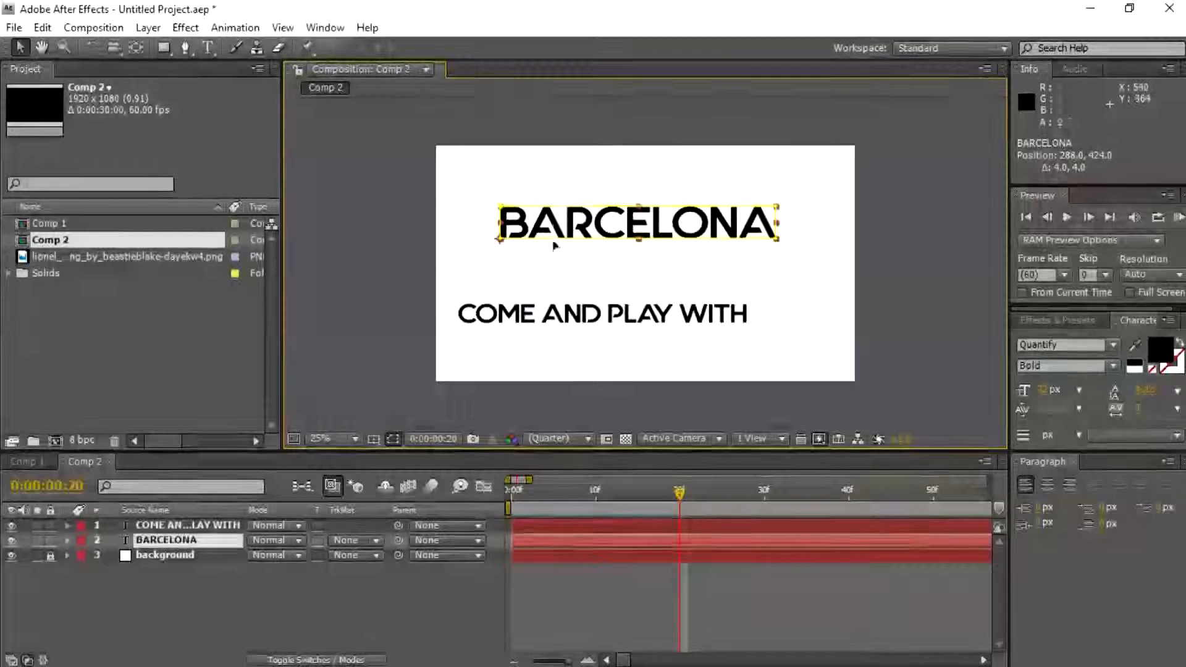
left_click(551, 246)
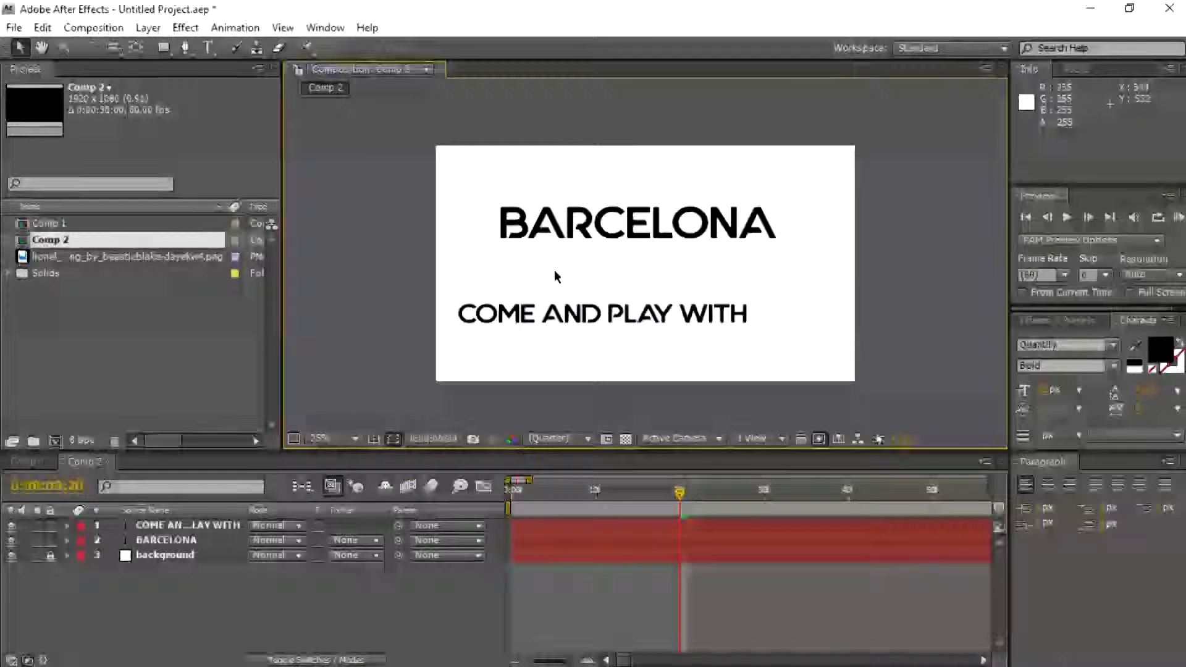
left_click_drag(679, 492, 511, 493)
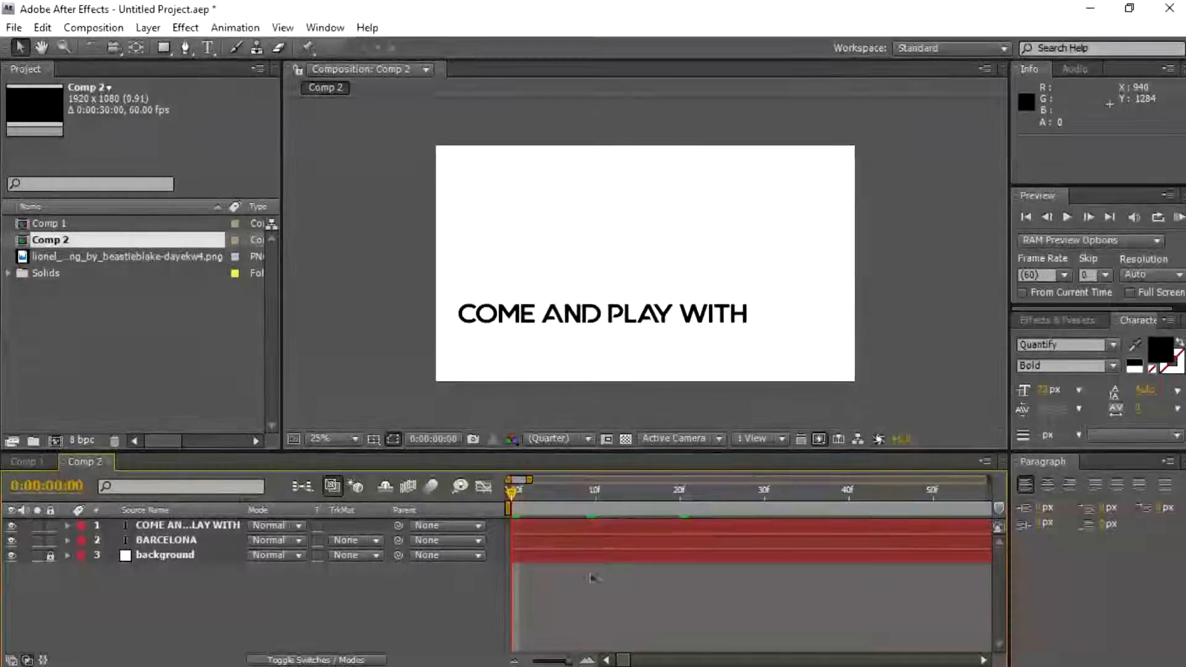
key("space")
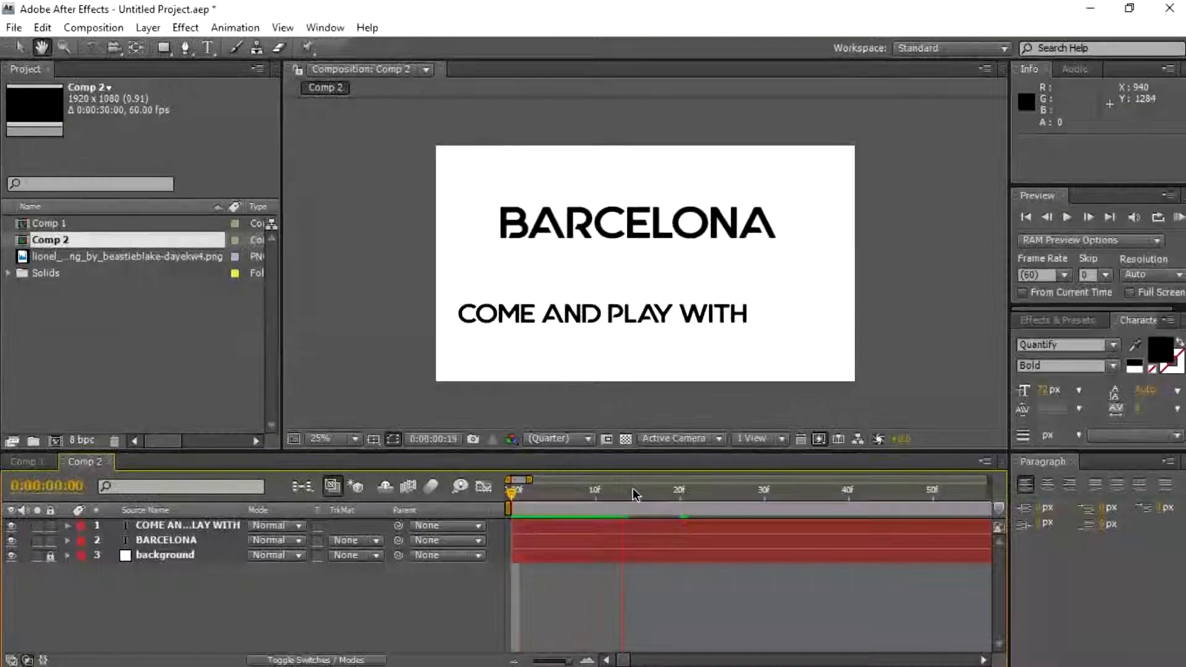
Add a new mask around the COME AND PLAY WITH text and add a Position animator to that layer.
left_click(625, 324)
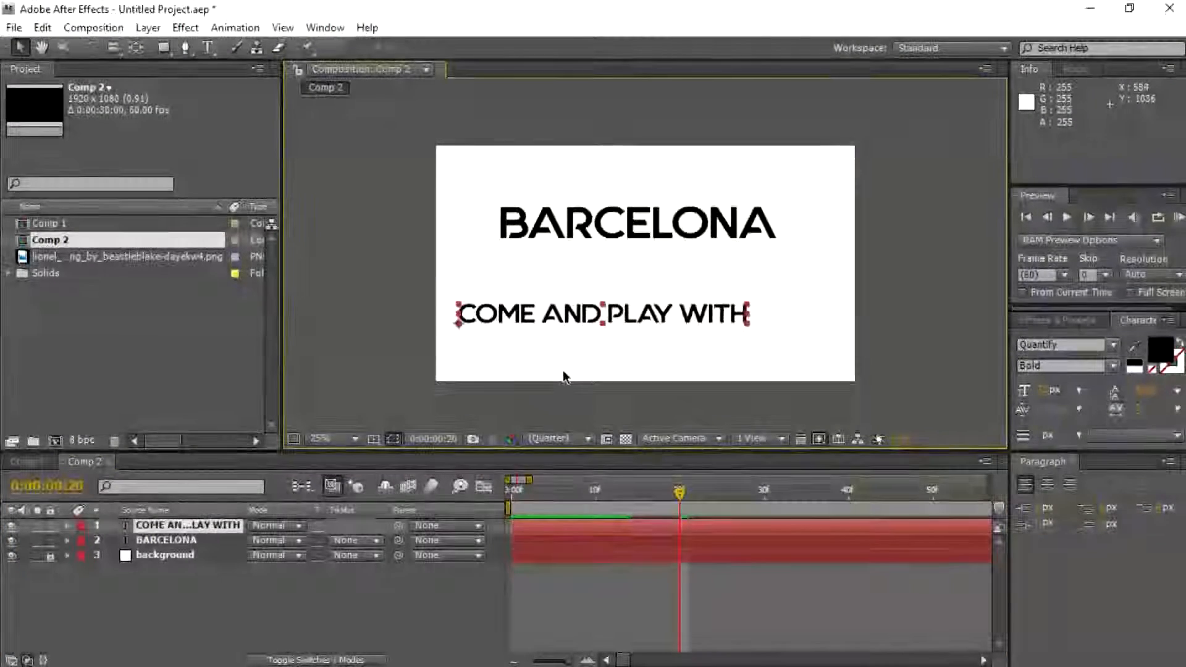
key("ctrl+shift+n")
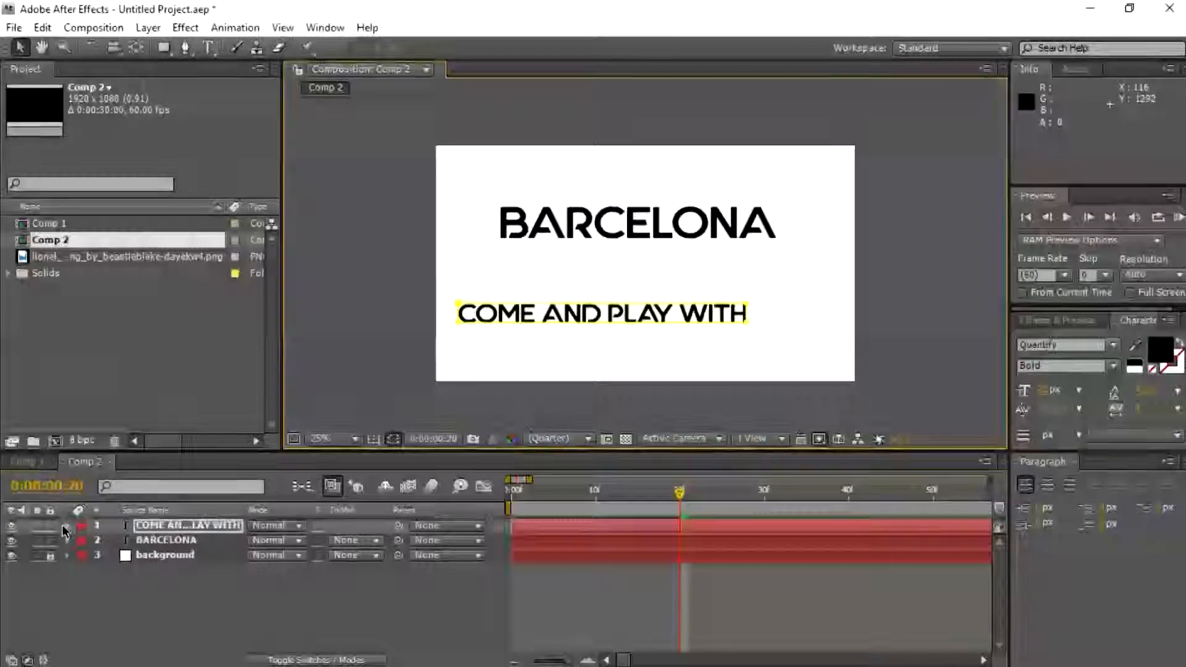
left_click(66, 525)
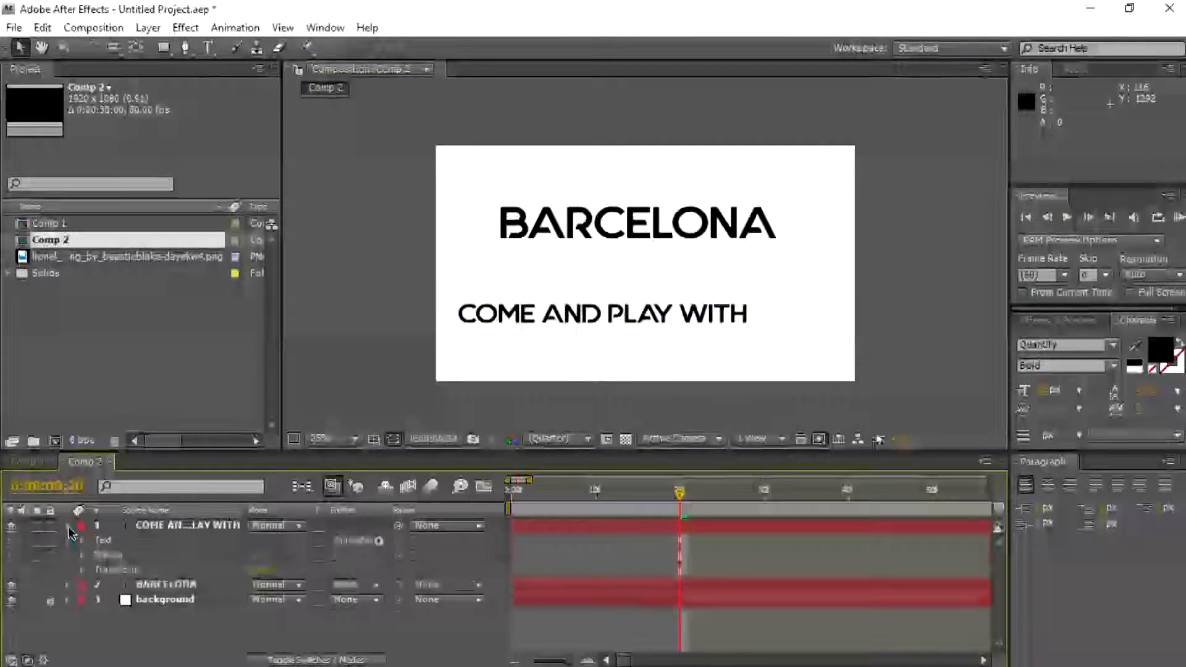
left_click(379, 541)
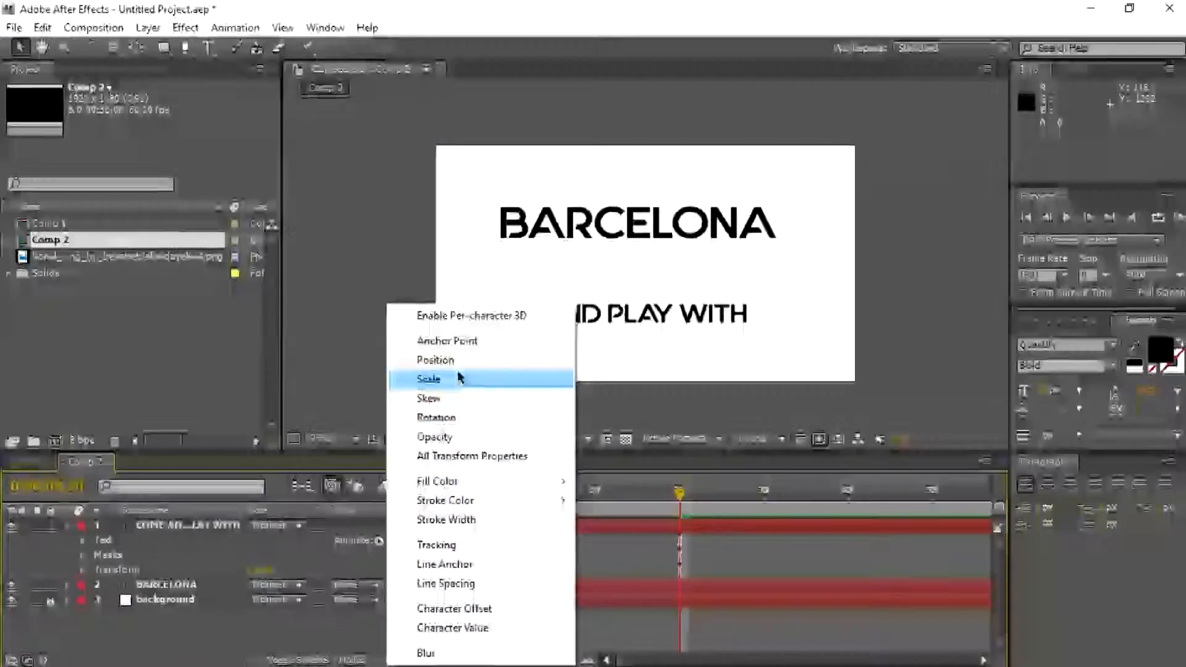
left_click(440, 360)
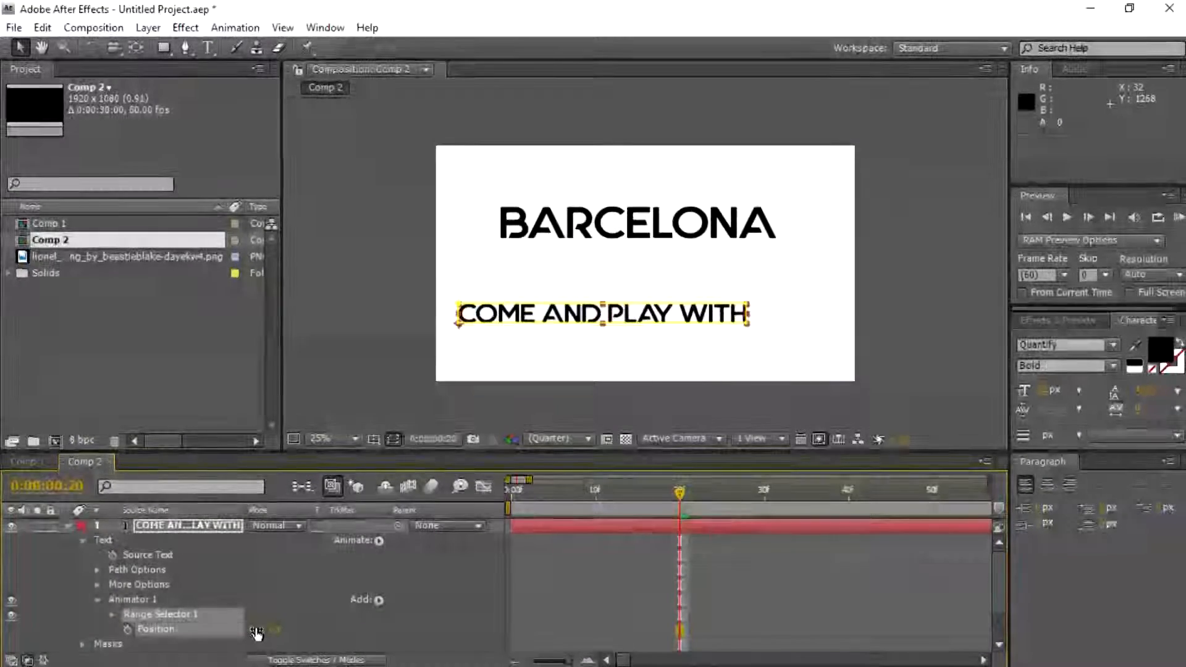
Shift the animator's X position negatively until COME AND PLAY WITH leaves its mask, and start keyframing Position at frame 20.
left_click_drag(257, 633, 160, 633)
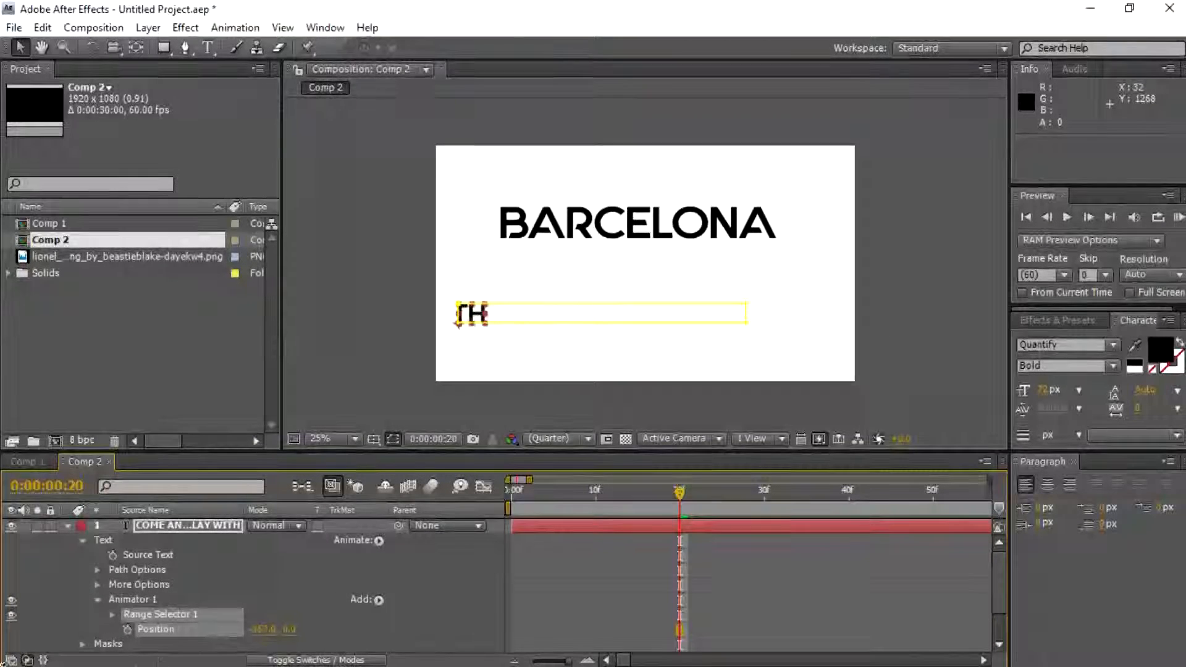
left_click_drag(286, 636, 260, 636)
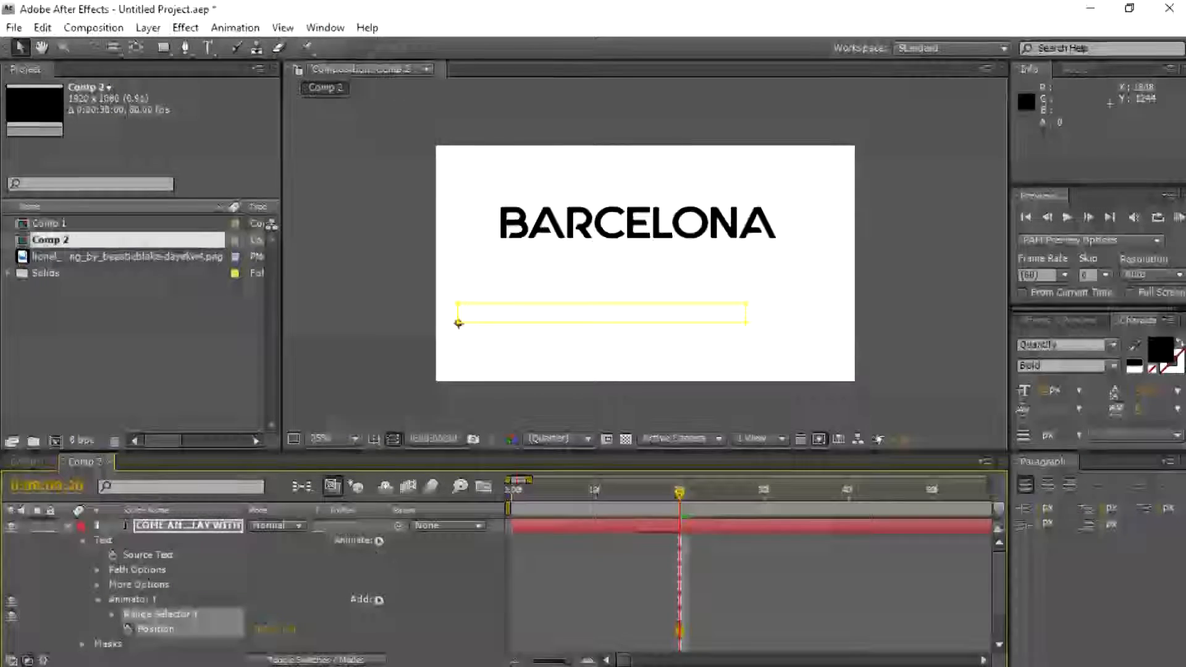
left_click(128, 629)
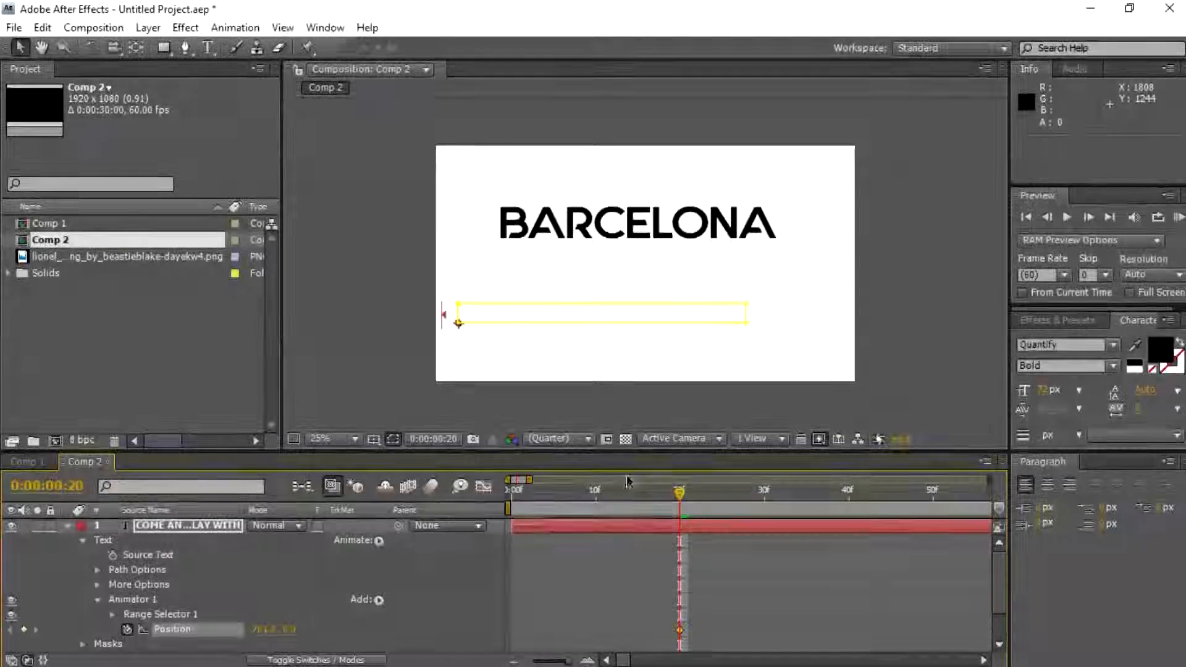
Set the COME AND PLAY WITH animator's X position to 0 at frame 35 and play the composition from frame 0.
left_click_drag(685, 496, 817, 496)
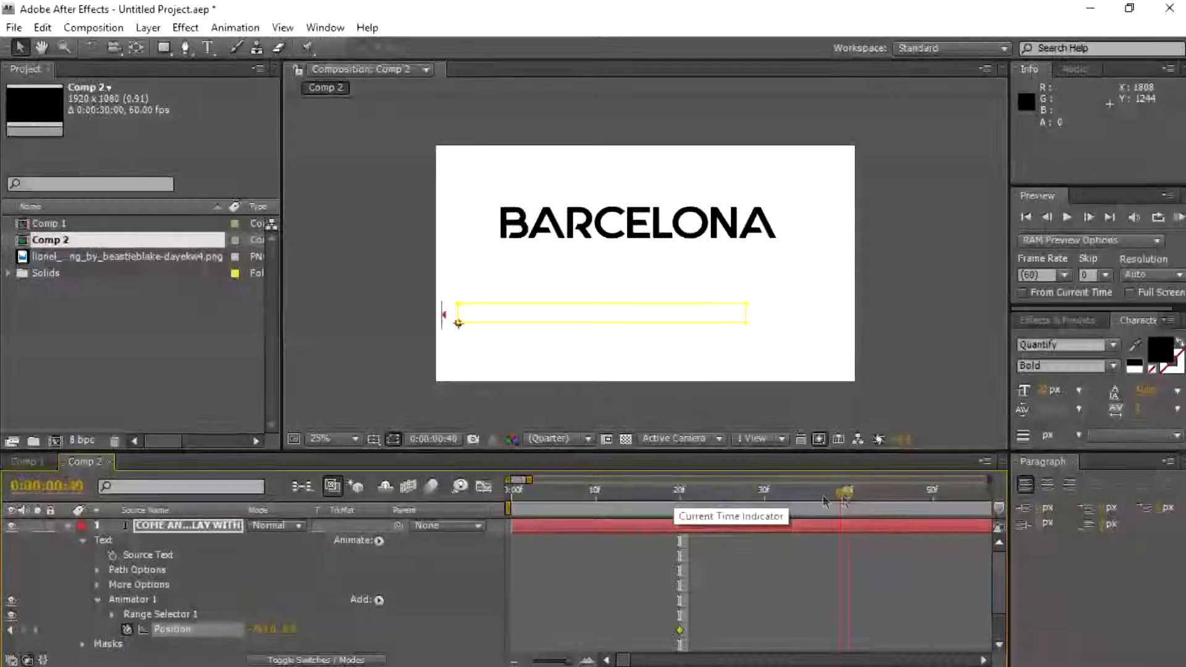
left_click_drag(823, 496, 808, 496)
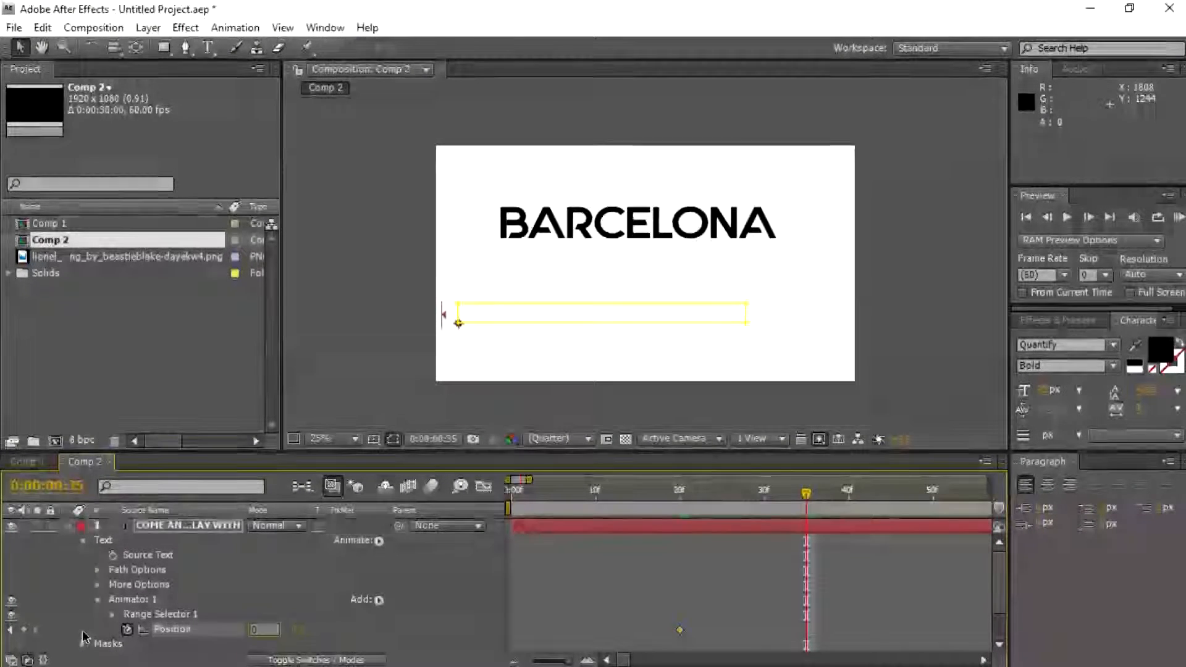
key("Return")
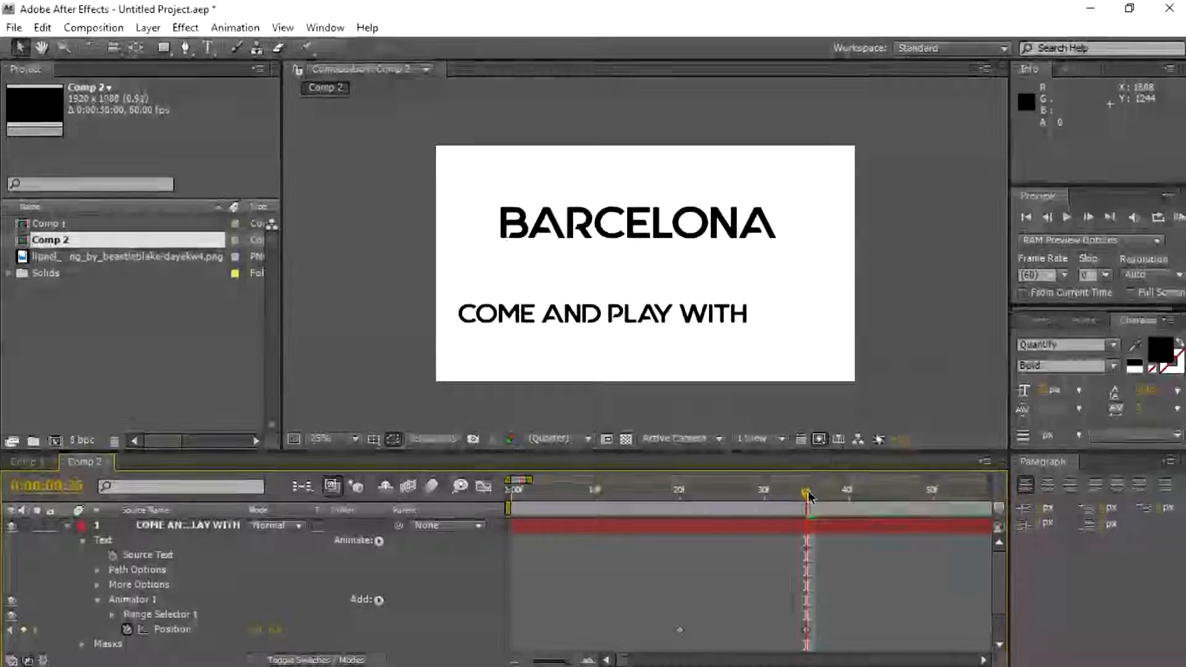
key("Home")
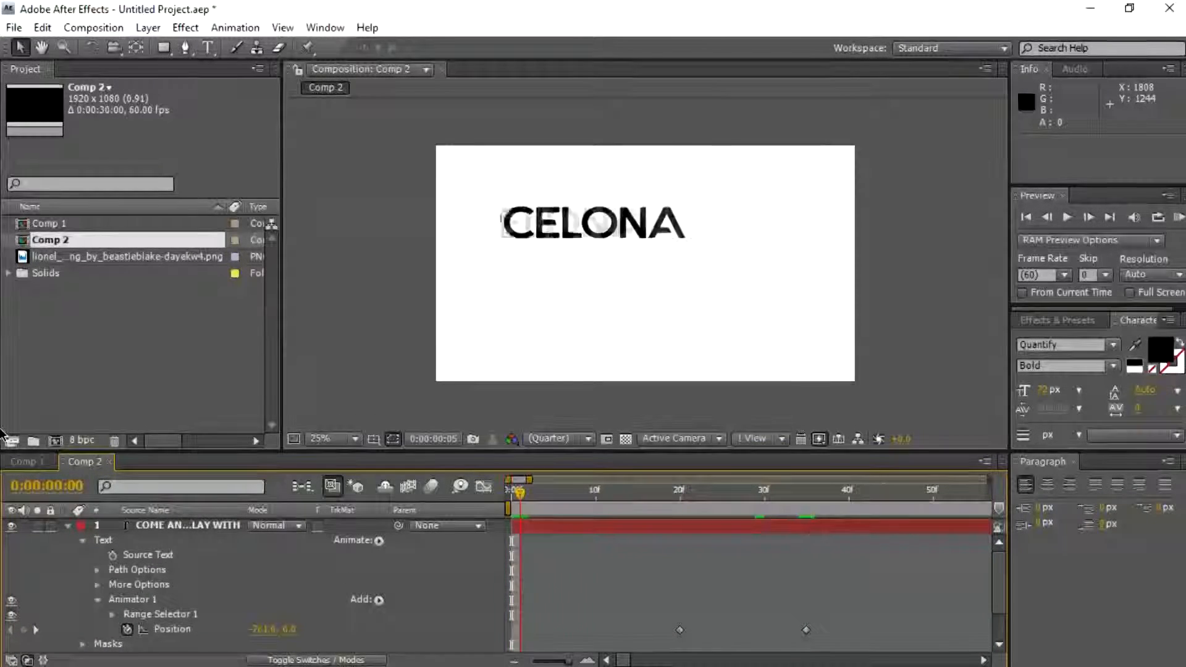
key("space")
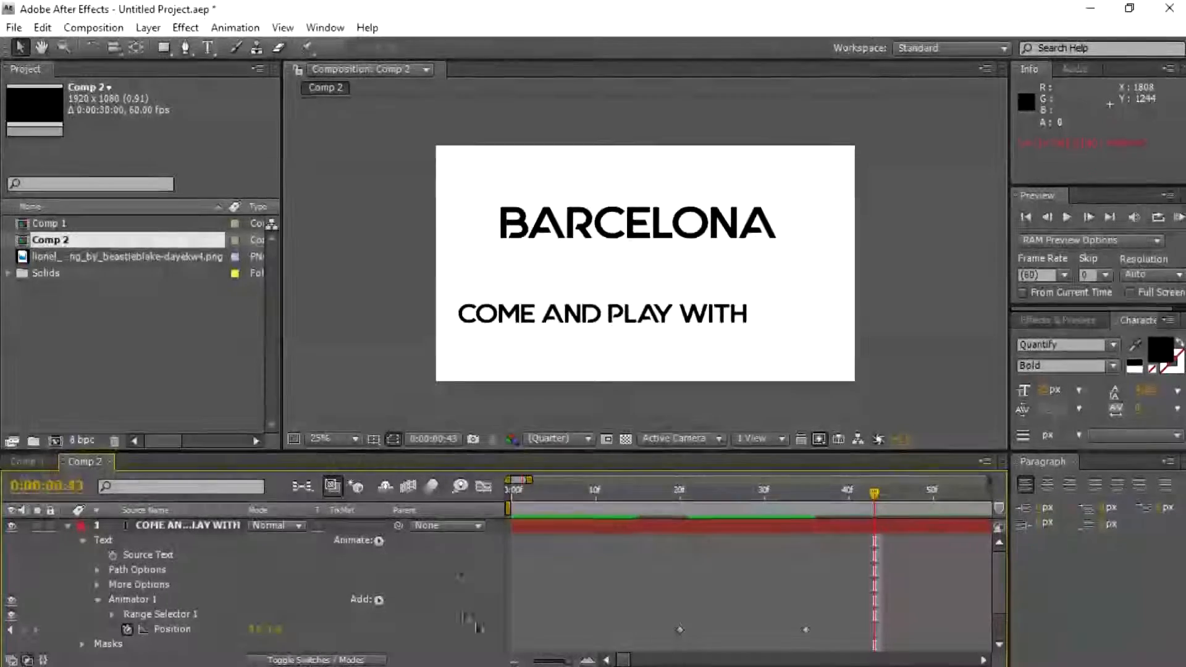
Reshape the speed curve of the COME AND PLAY WITH Position keyframes into an early sharp peak with a long, gradual slowdown.
left_click(168, 628)
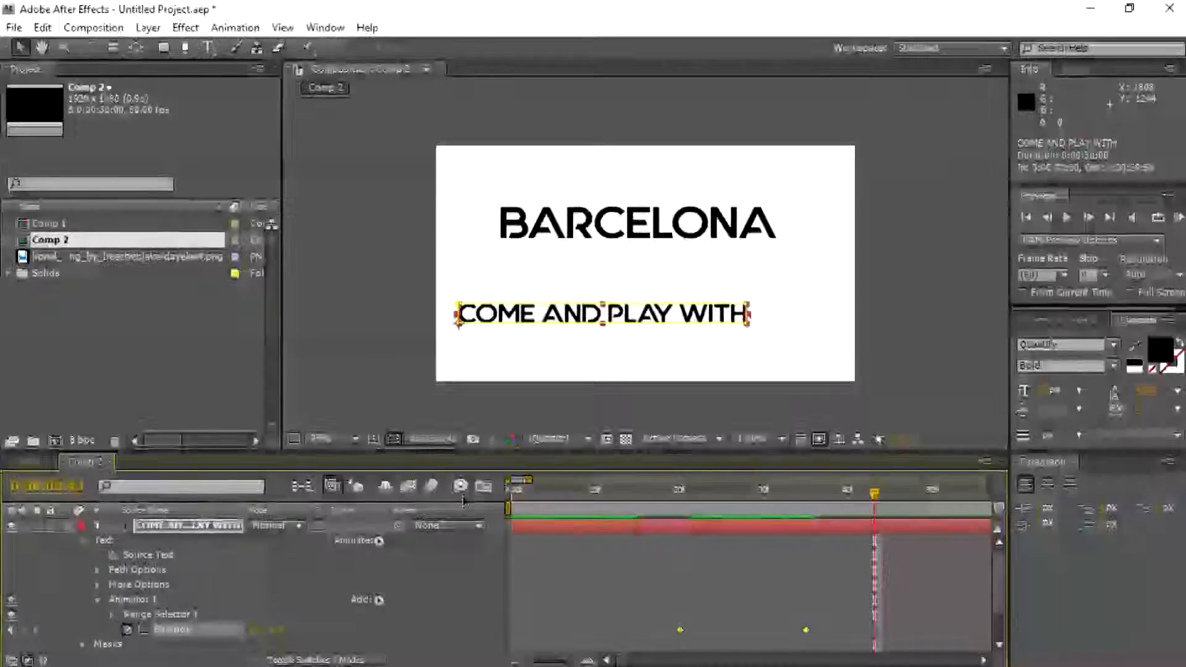
left_click_drag(685, 528, 709, 622)
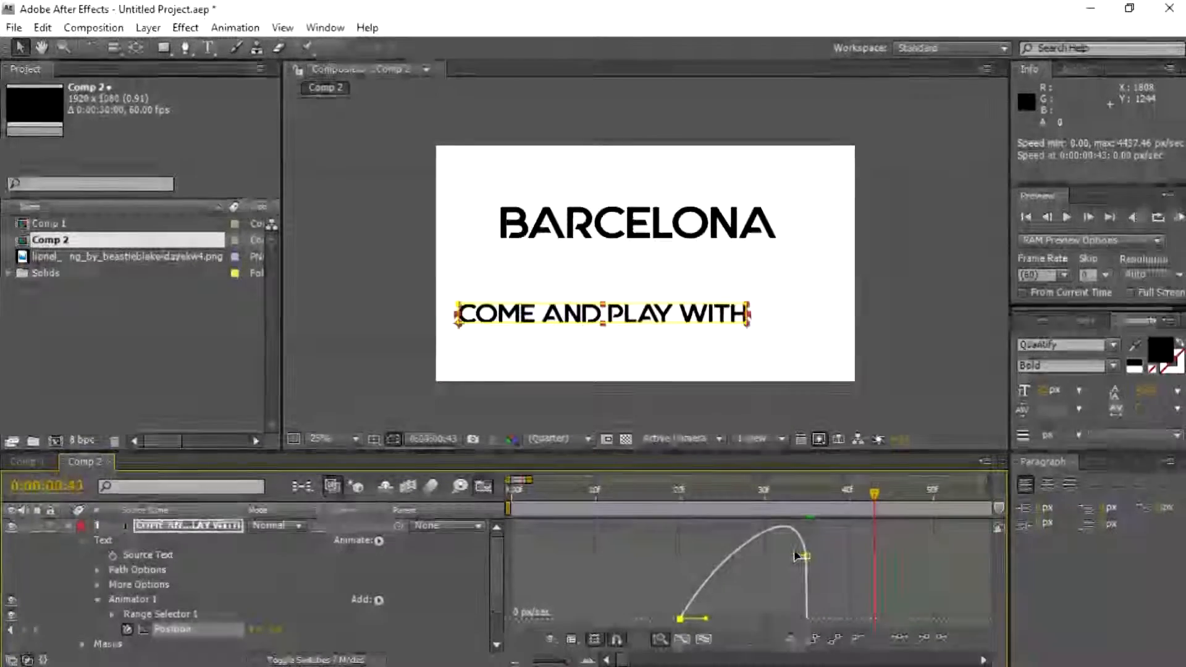
left_click_drag(800, 559, 740, 620)
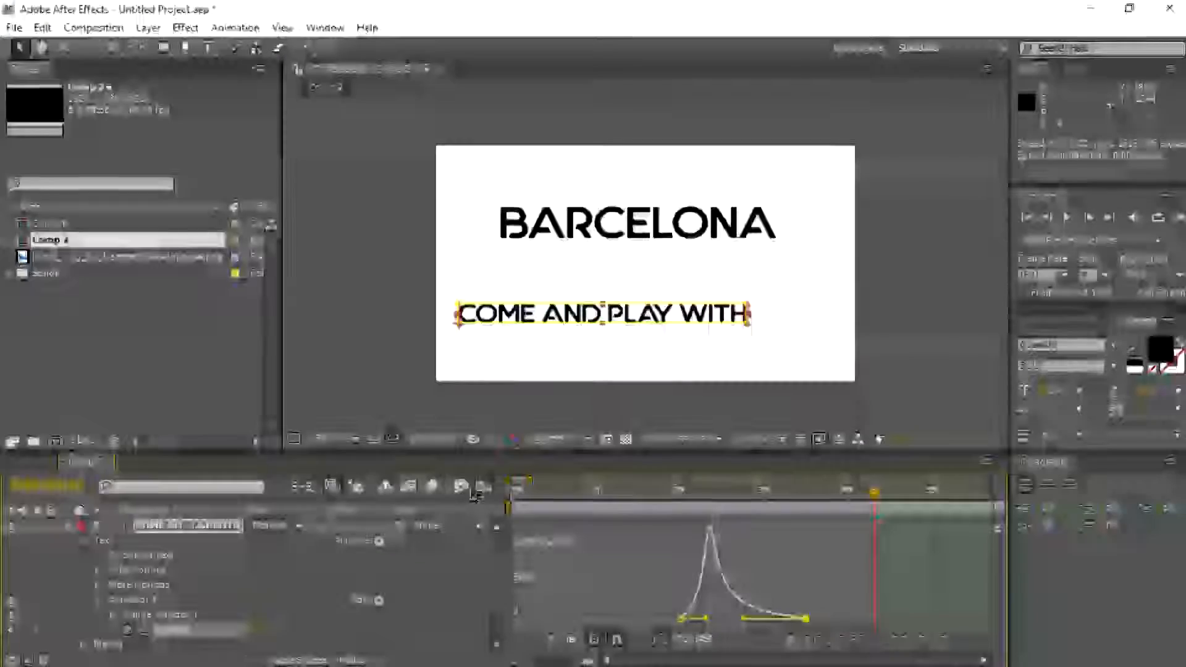
left_click(483, 487)
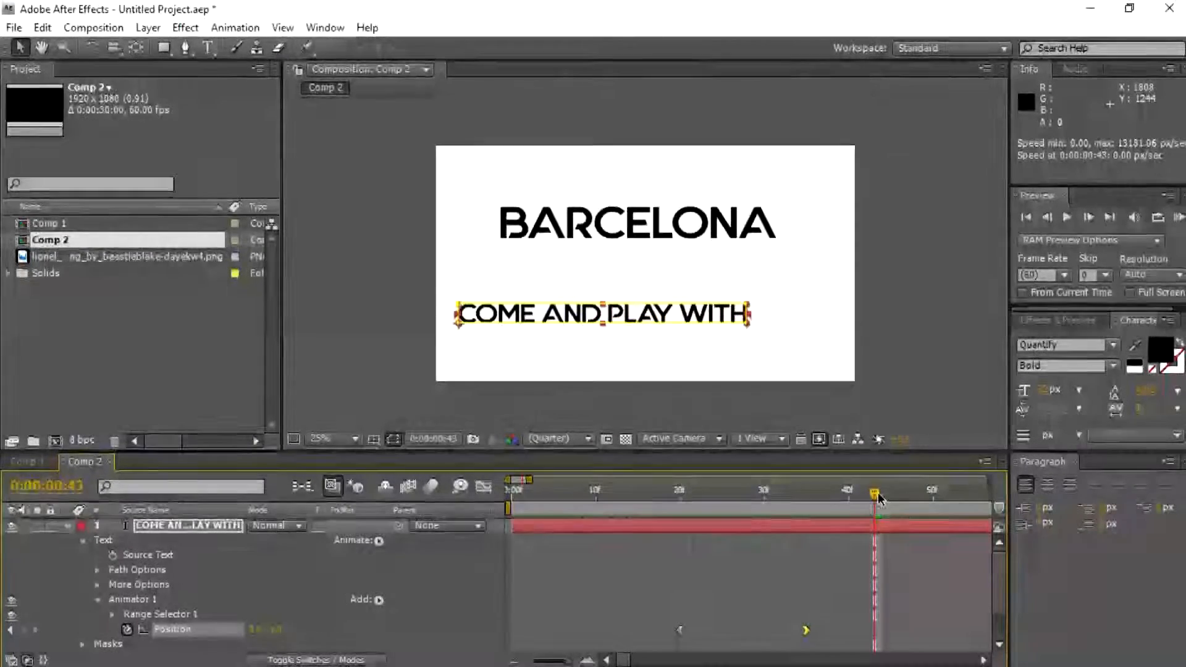
Play back the eased COME AND PLAY WITH slide-in twice, the second time from frame 16, and collapse the layer's properties.
left_click_drag(875, 494, 537, 494)
key("space")
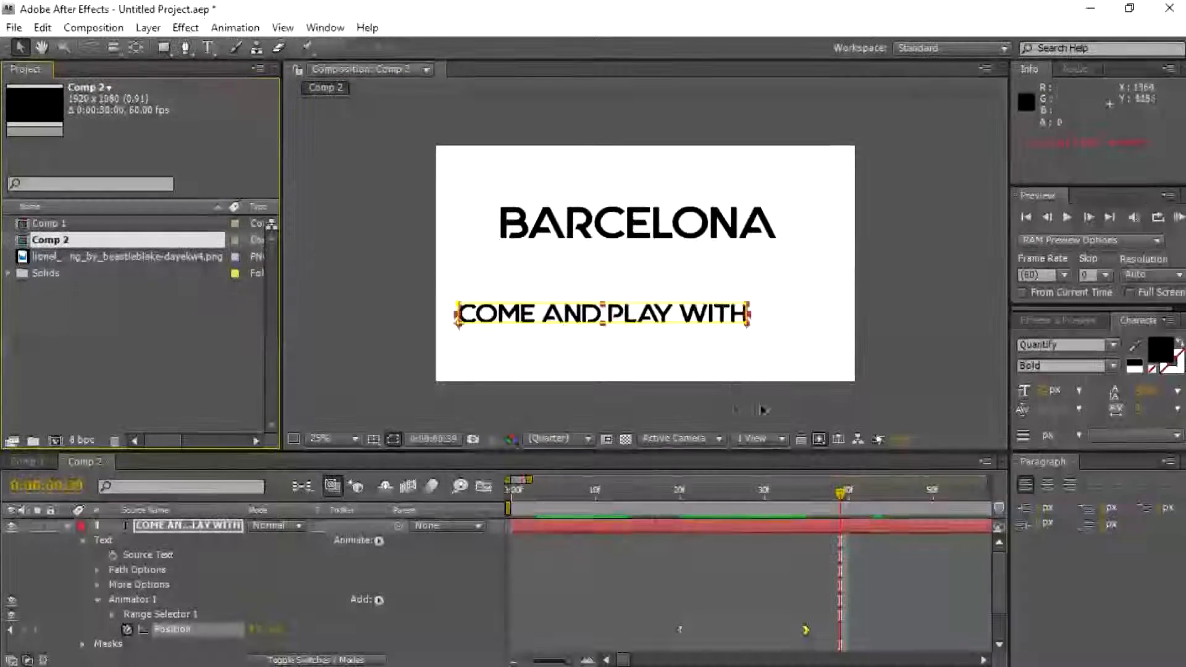
left_click_drag(838, 495, 647, 482)
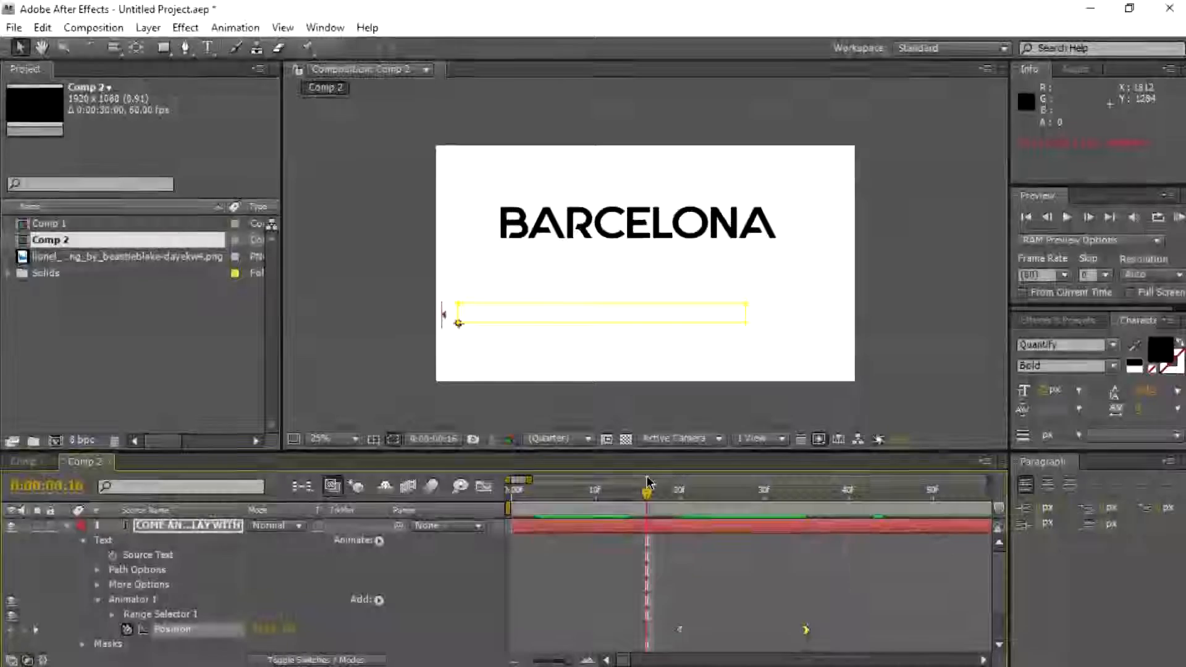
key("space")
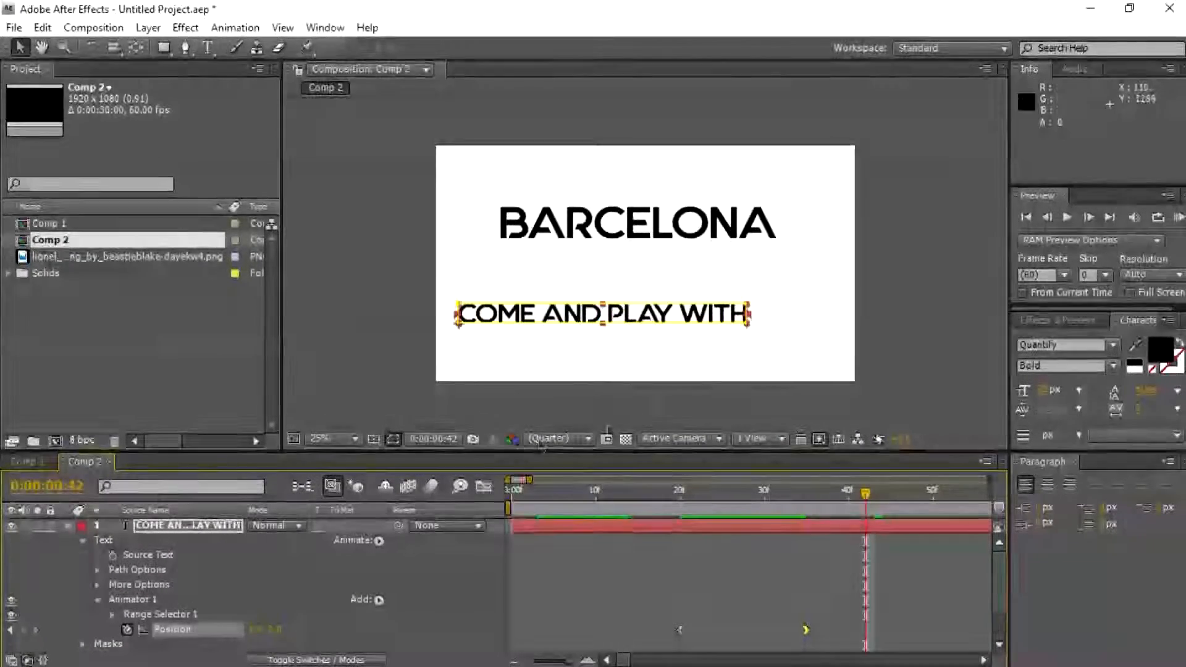
left_click(68, 526)
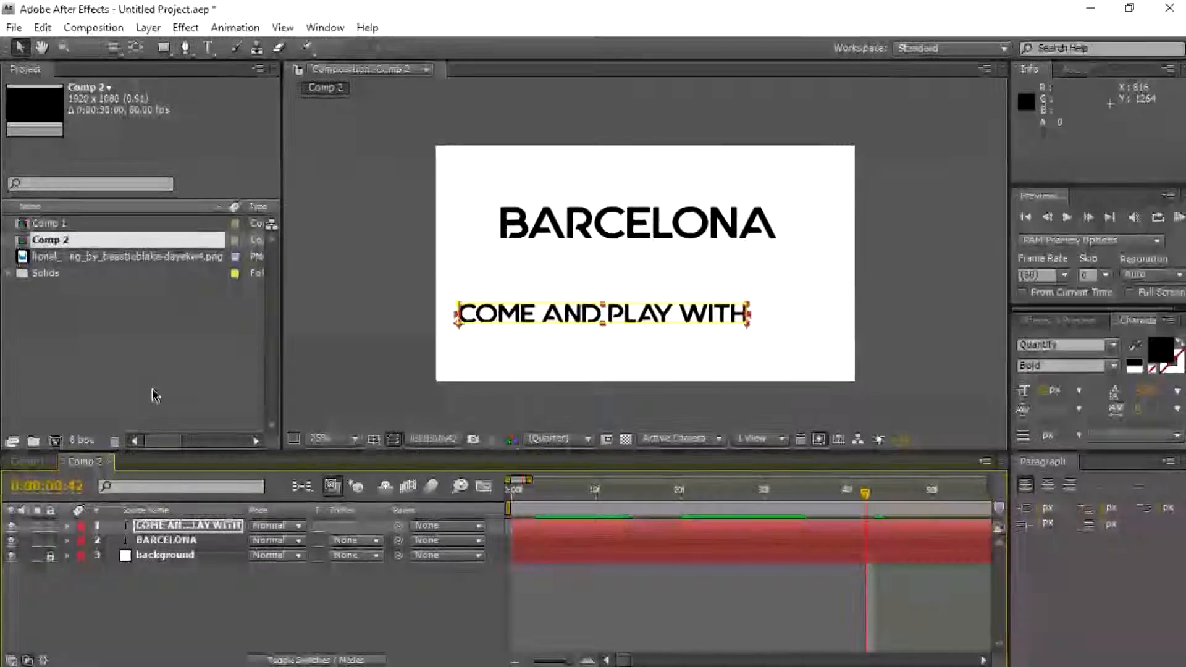
View the Messi PNG in the footage viewer and return to Comp 2 with no layer selected.
double_click(113, 259)
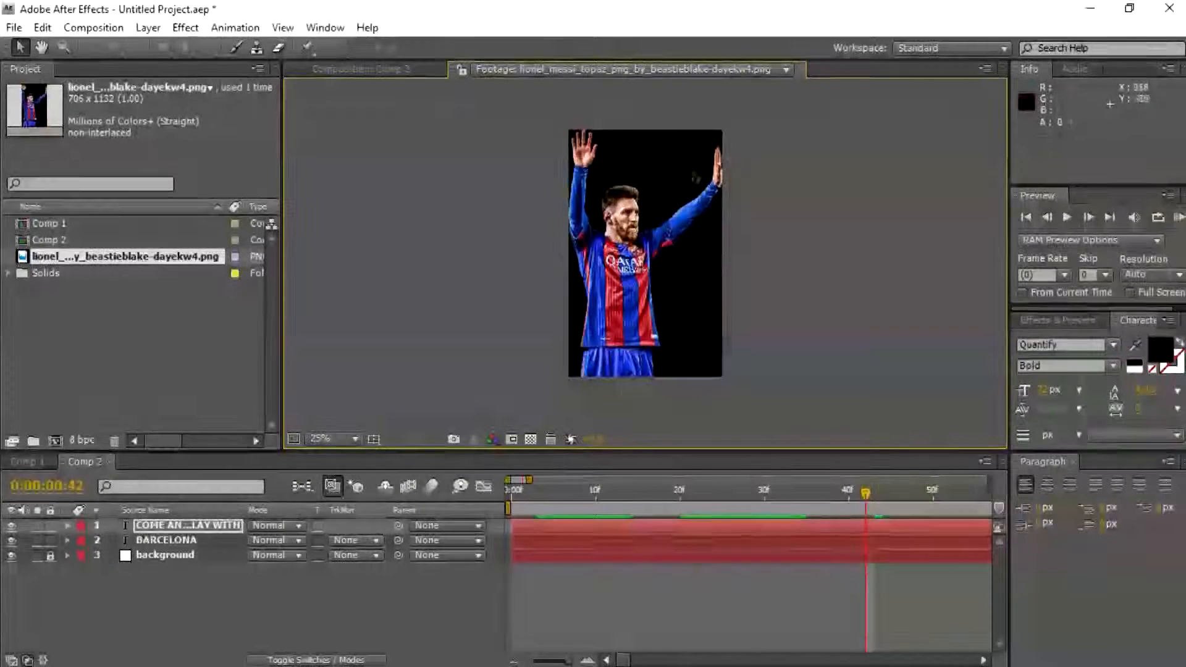
left_click(803, 70)
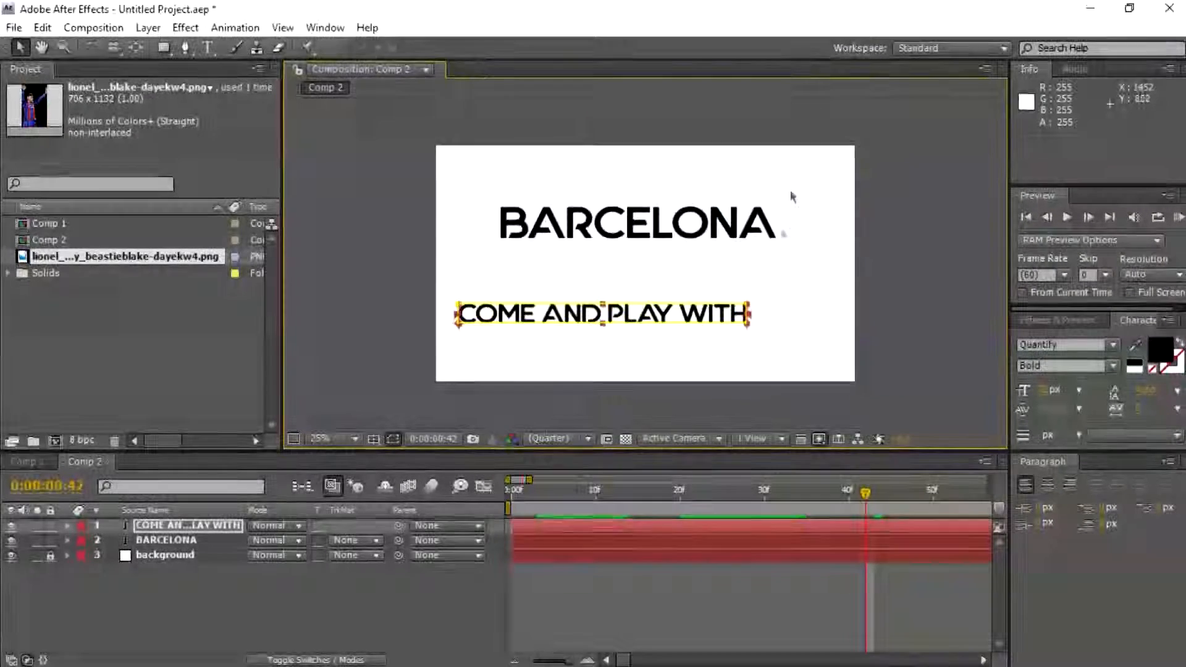
double_click(22, 257)
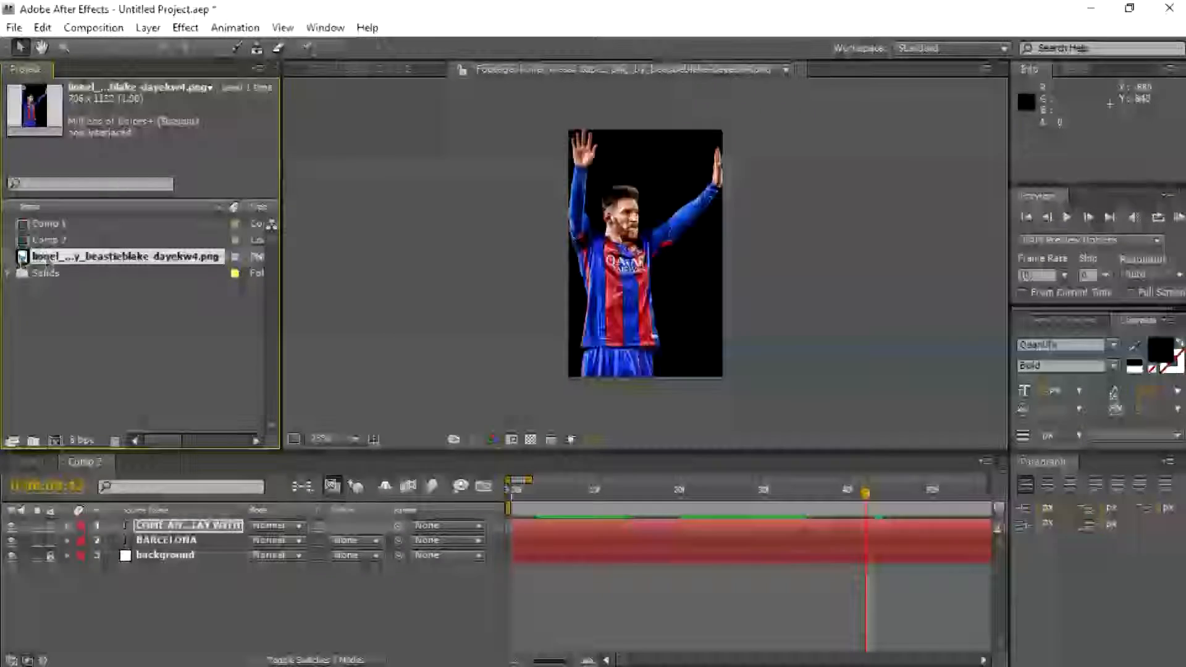
left_click(799, 71)
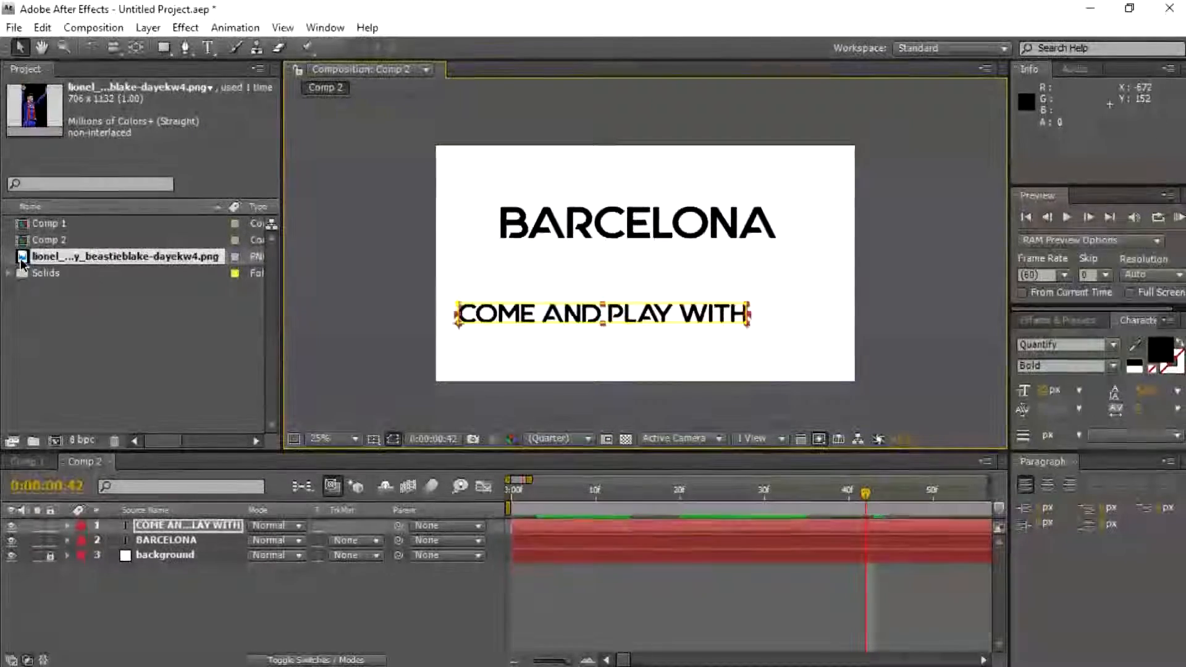
left_click(464, 355)
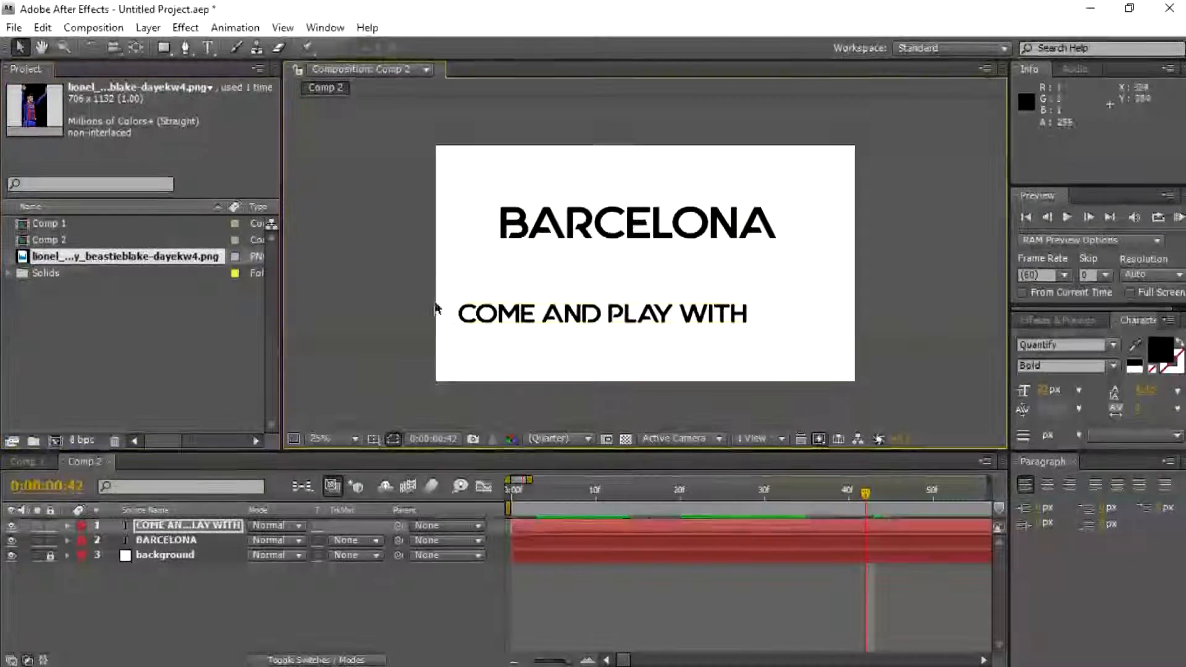
Add the Messi PNG to Comp 2 above the texts, scale it to about 66% and place it in the frame's lower-right corner.
left_click_drag(22, 257, 751, 271)
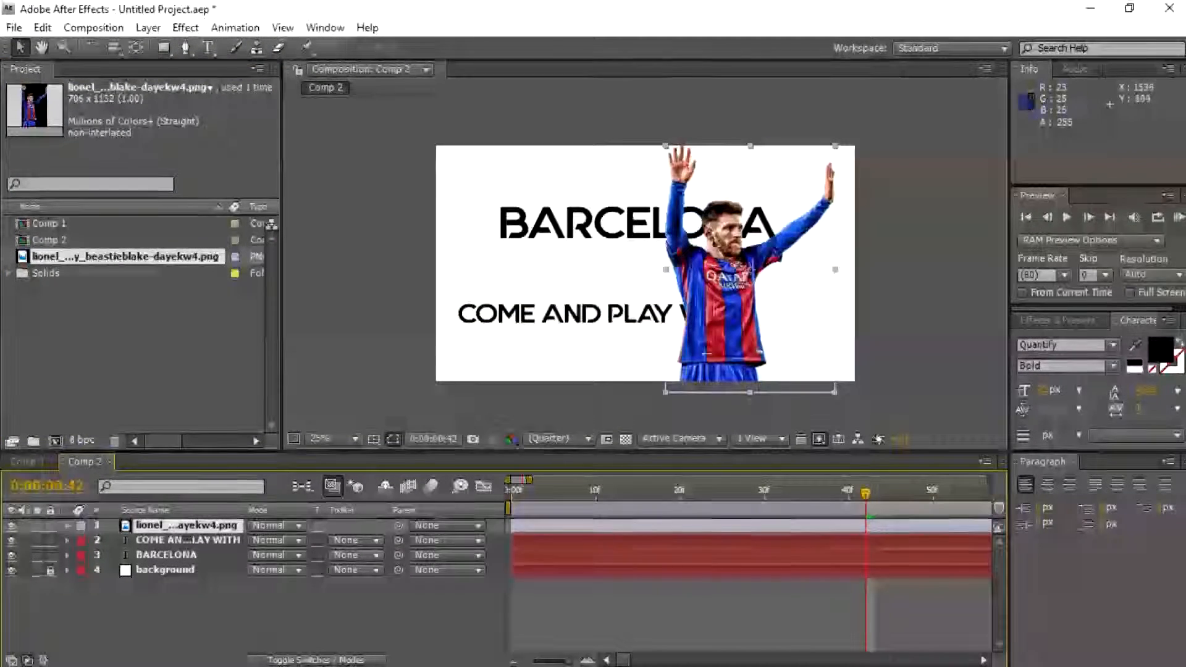
left_click_drag(665, 147, 698, 194)
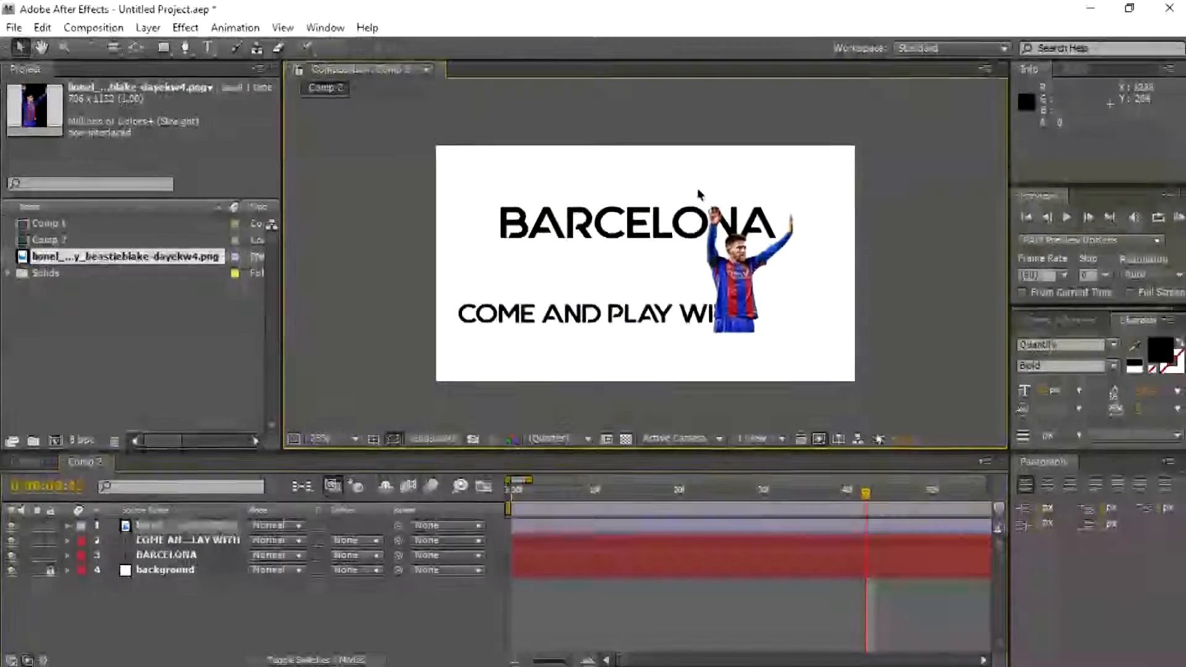
left_click_drag(720, 254, 781, 334)
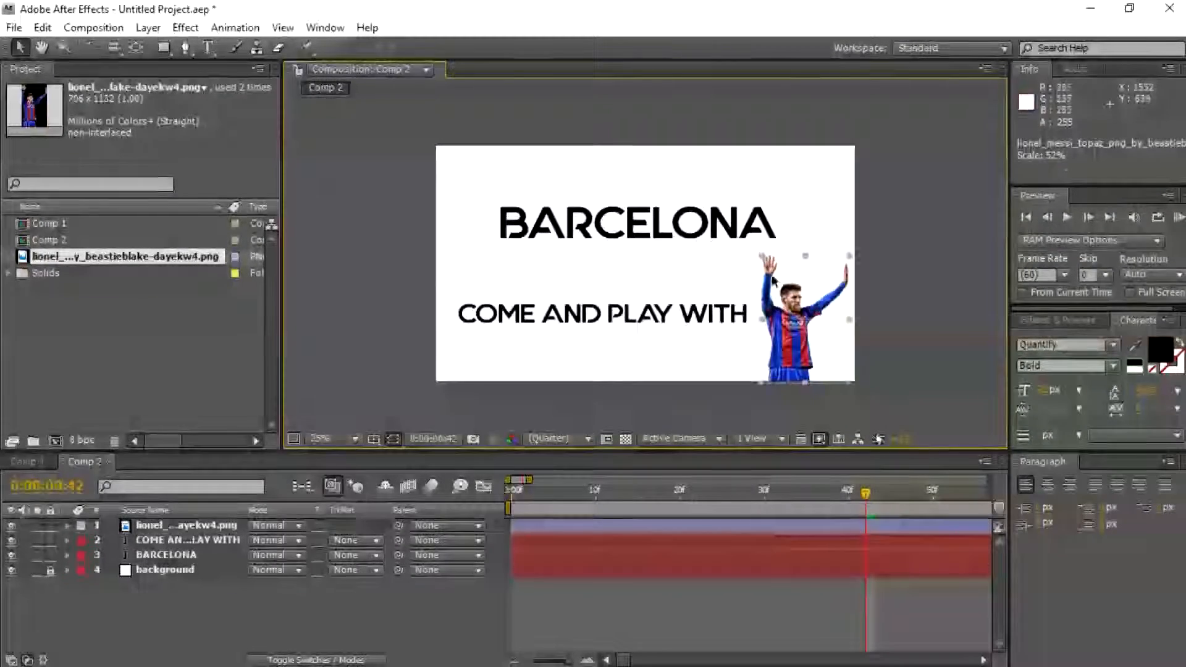
left_click(754, 250)
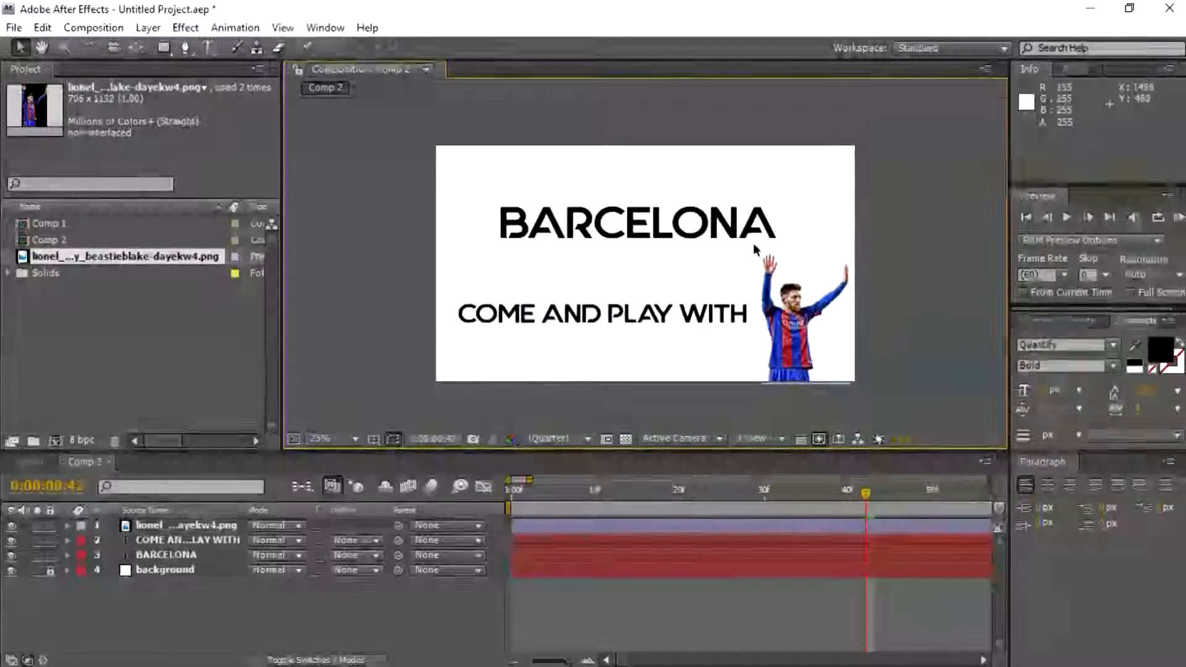
left_click(764, 257)
left_click_drag(763, 256, 749, 241)
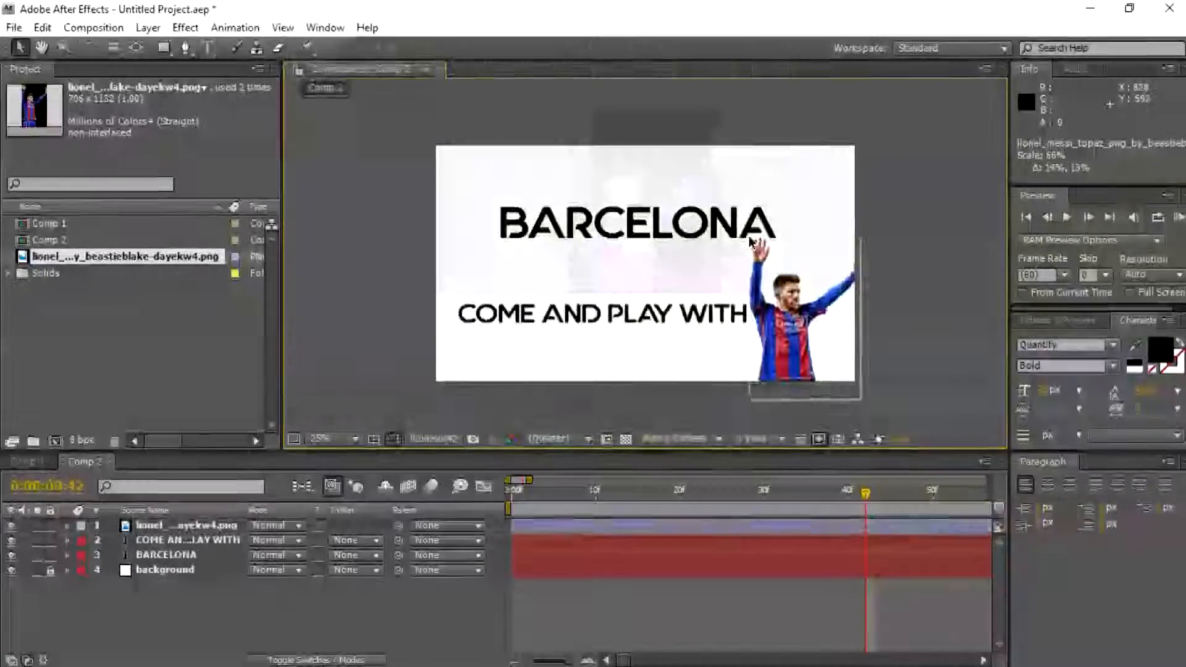
double_click(750, 241)
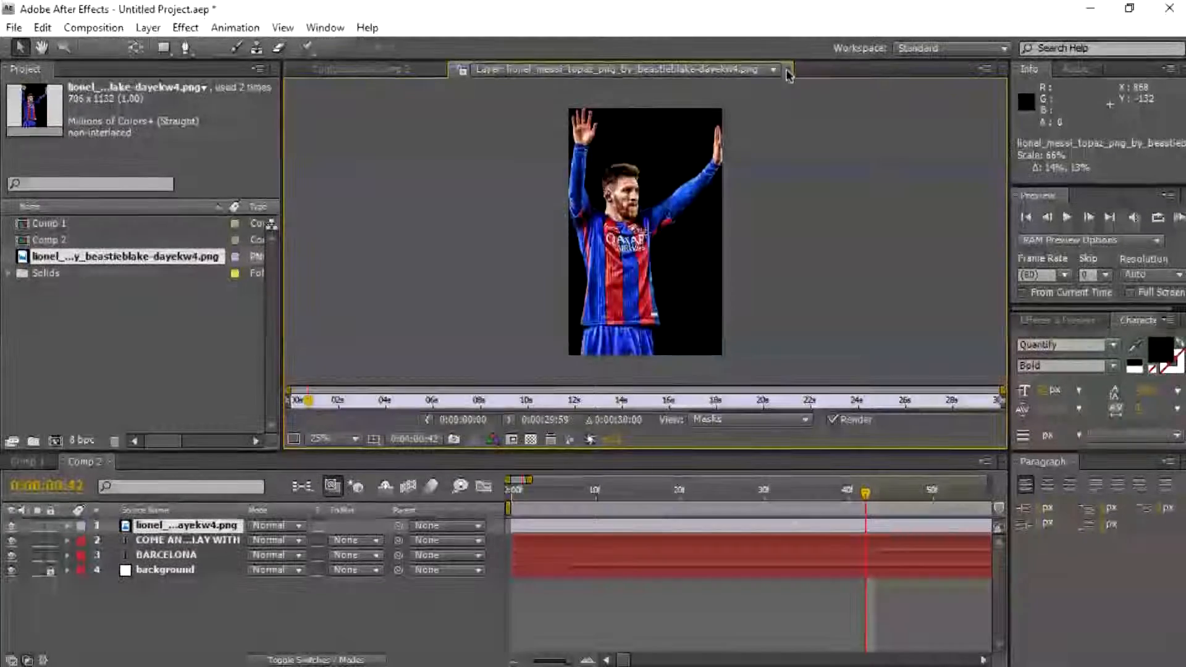
left_click(785, 72)
mouse_move(868, 495)
left_mouse_down()
mouse_move(760, 494)
mouse_move(865, 494)
left_mouse_up()
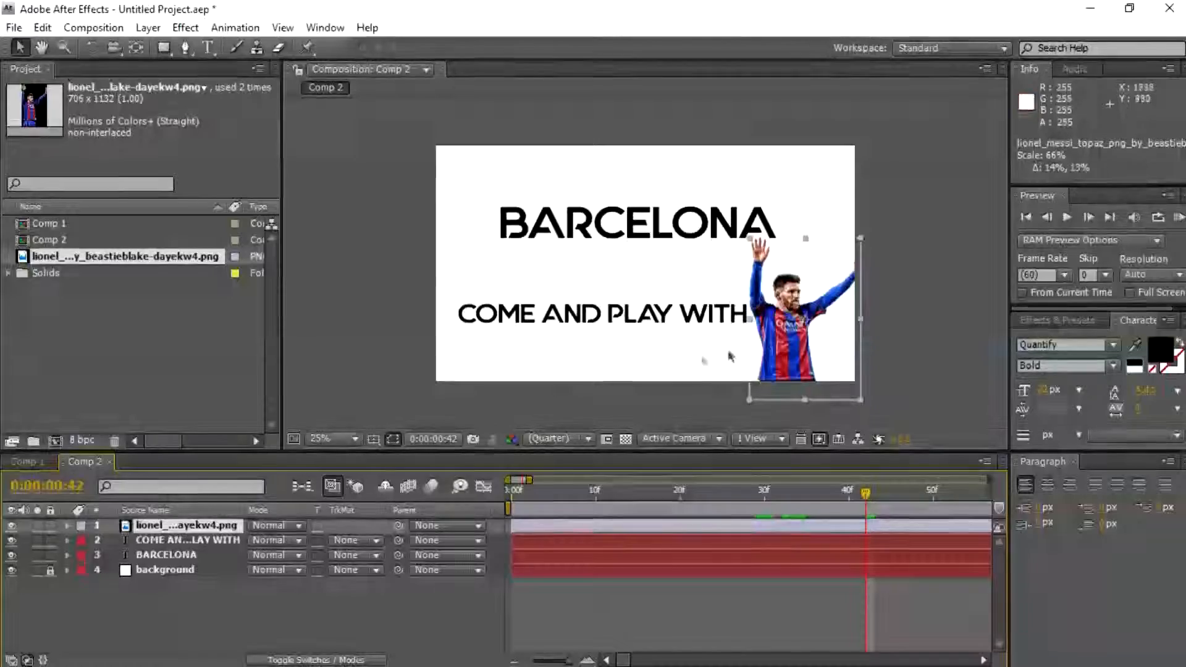
left_click(319, 398)
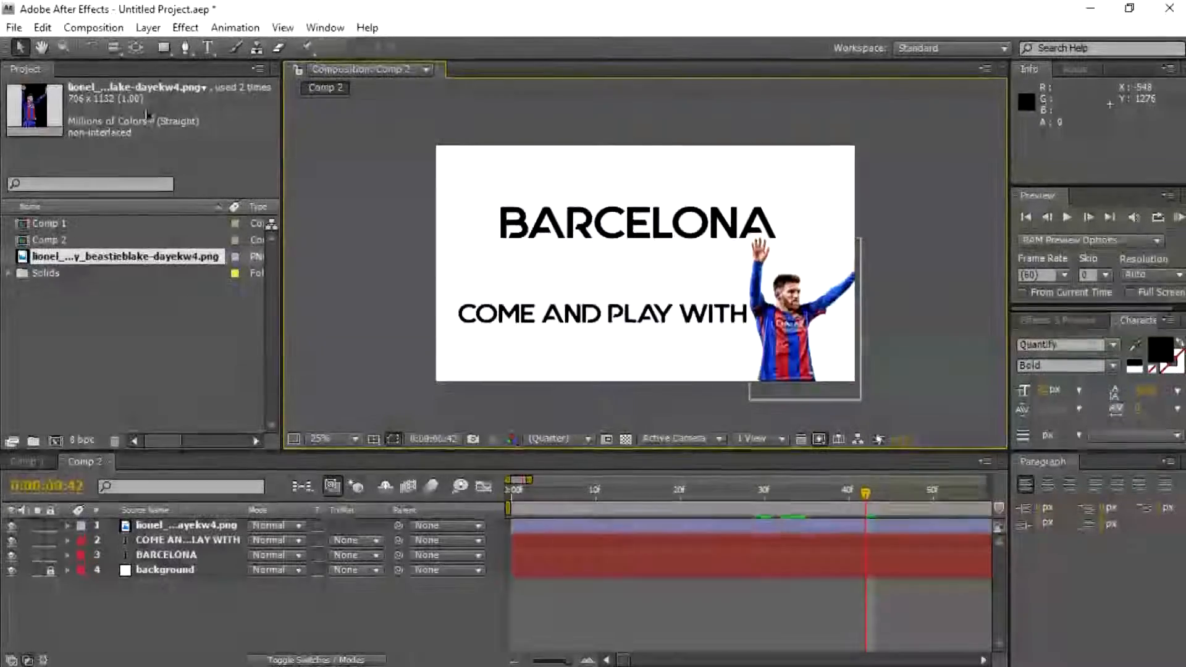
Create a new comp-sized solid layer in red, FF0000.
left_click(148, 27)
mouse_move(210, 48)
left_click(469, 66)
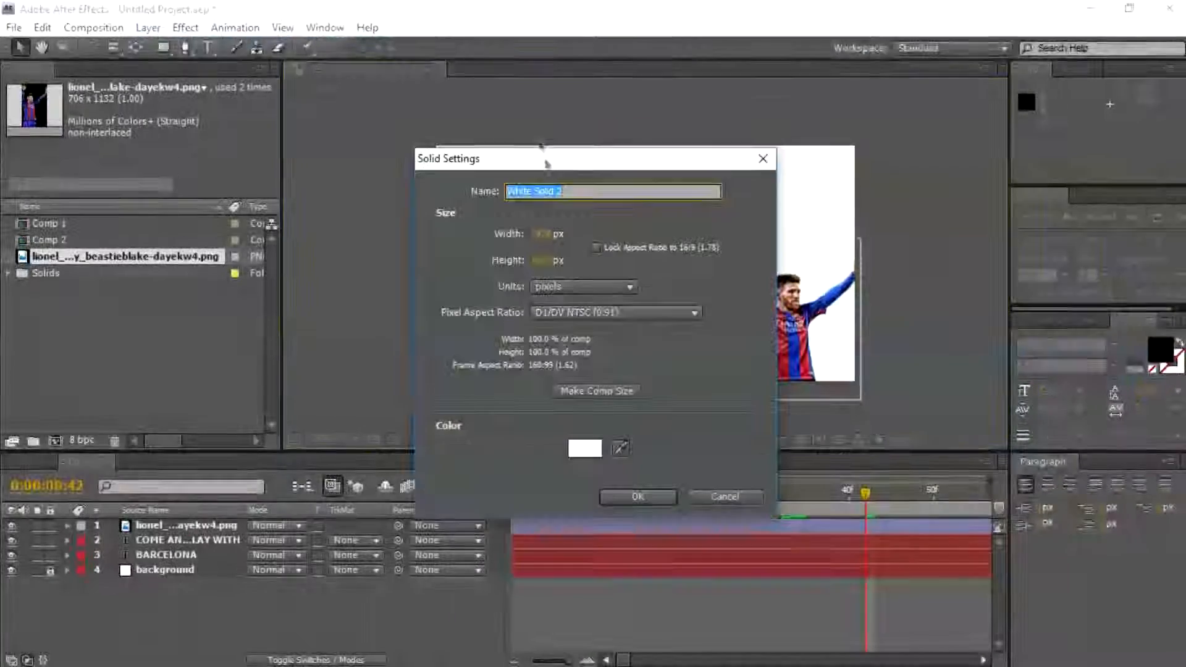
left_click(586, 451)
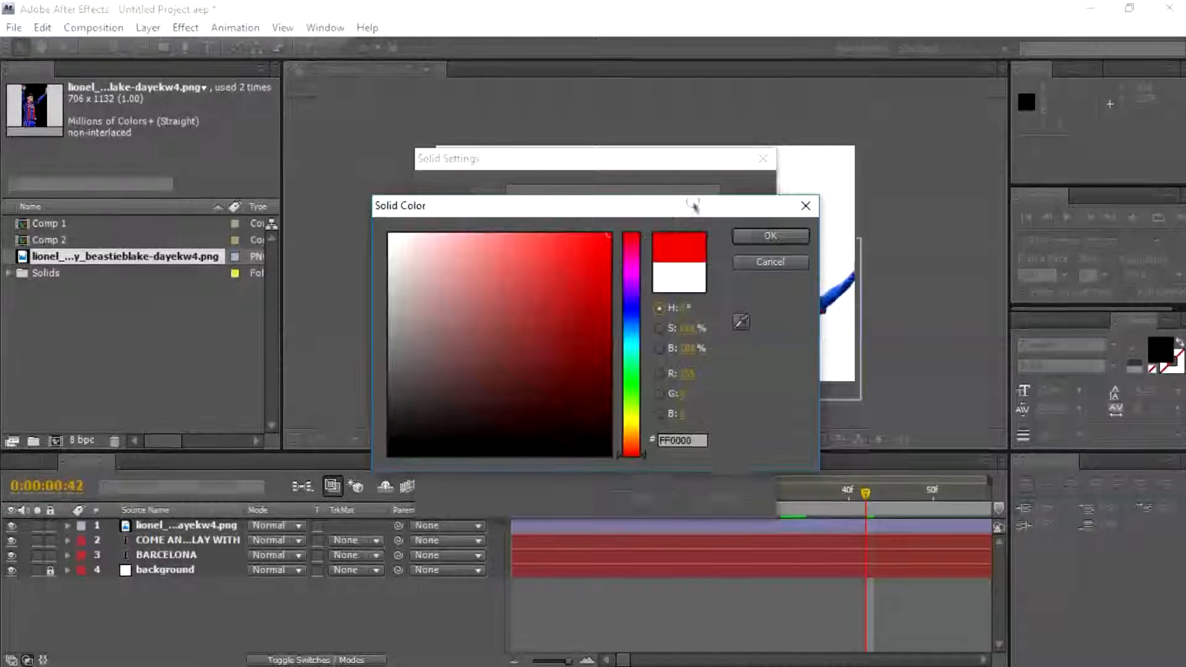
left_click(782, 240)
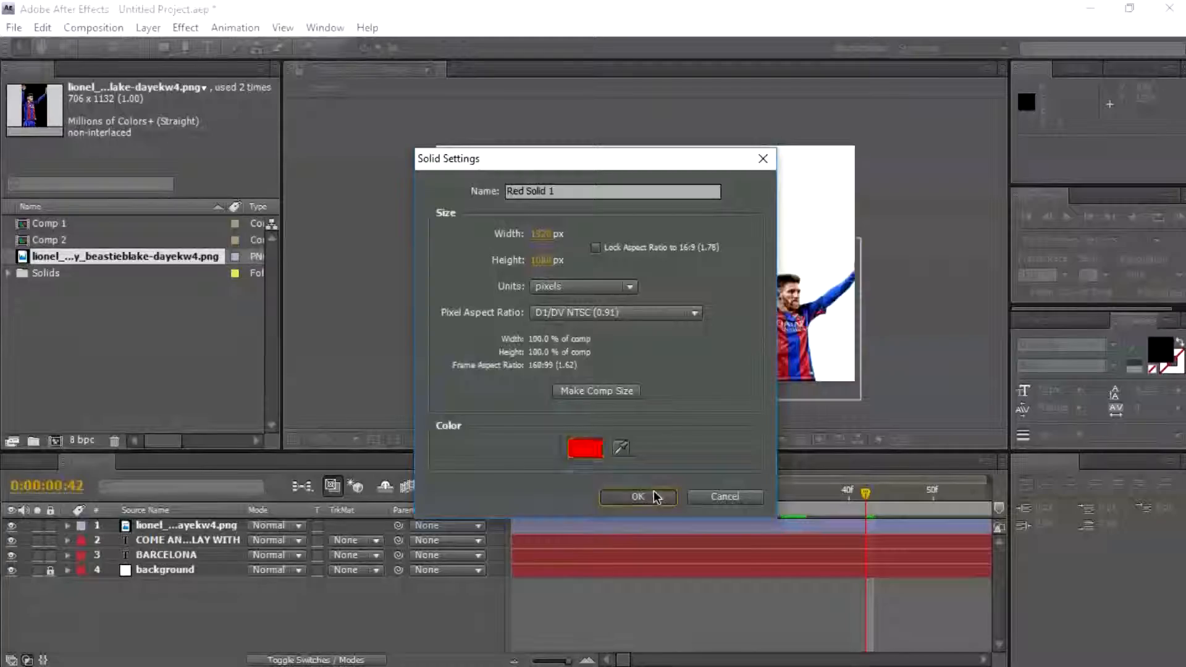
left_click(648, 494)
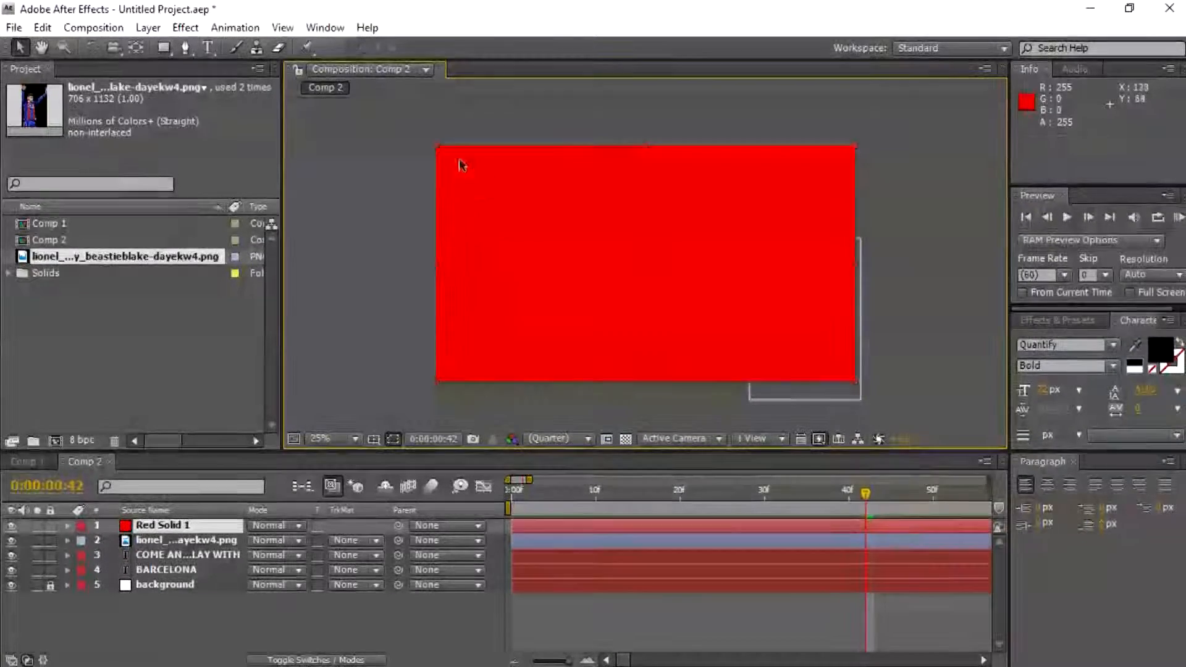
Shrink the red solid until it just covers the Messi image and move it to position 1540, 736 in the lower-right corner.
left_click_drag(439, 151, 508, 205)
left_click(505, 186)
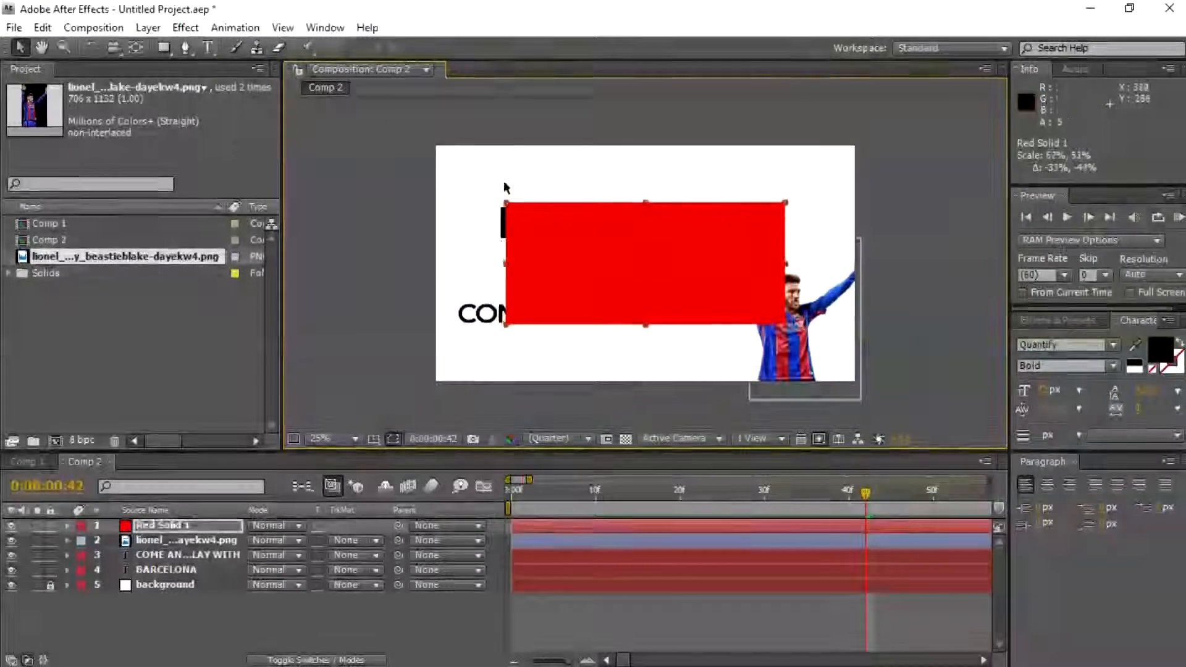
key("Return")
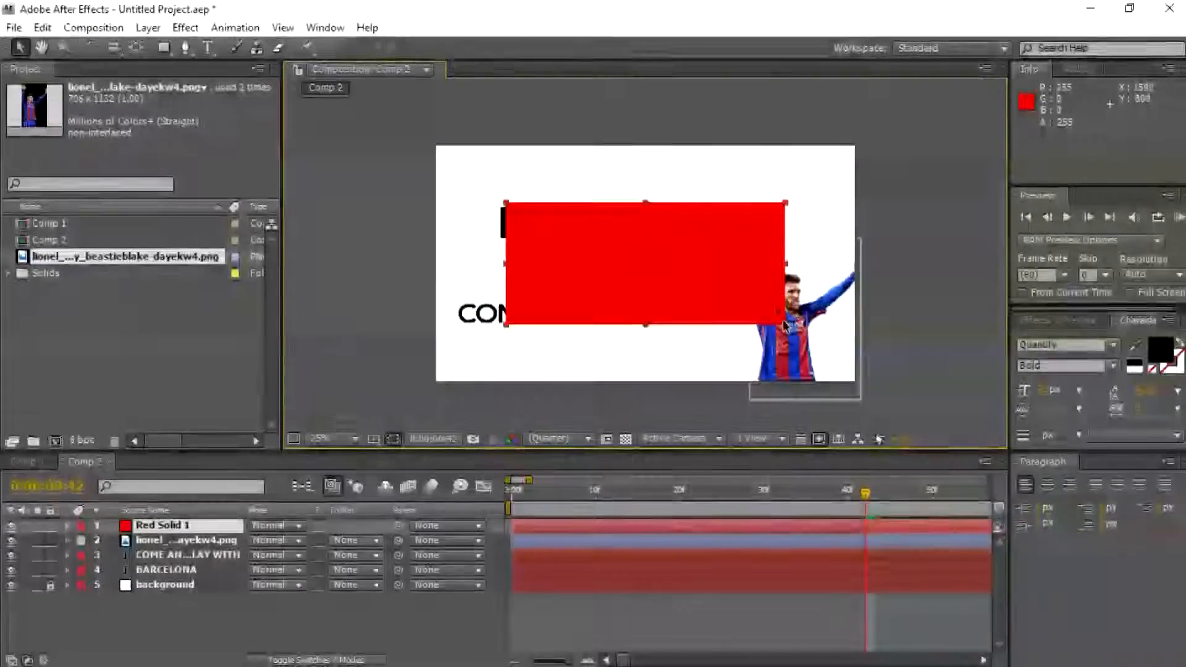
left_click_drag(787, 333, 730, 351)
left_click_drag(599, 287, 723, 325)
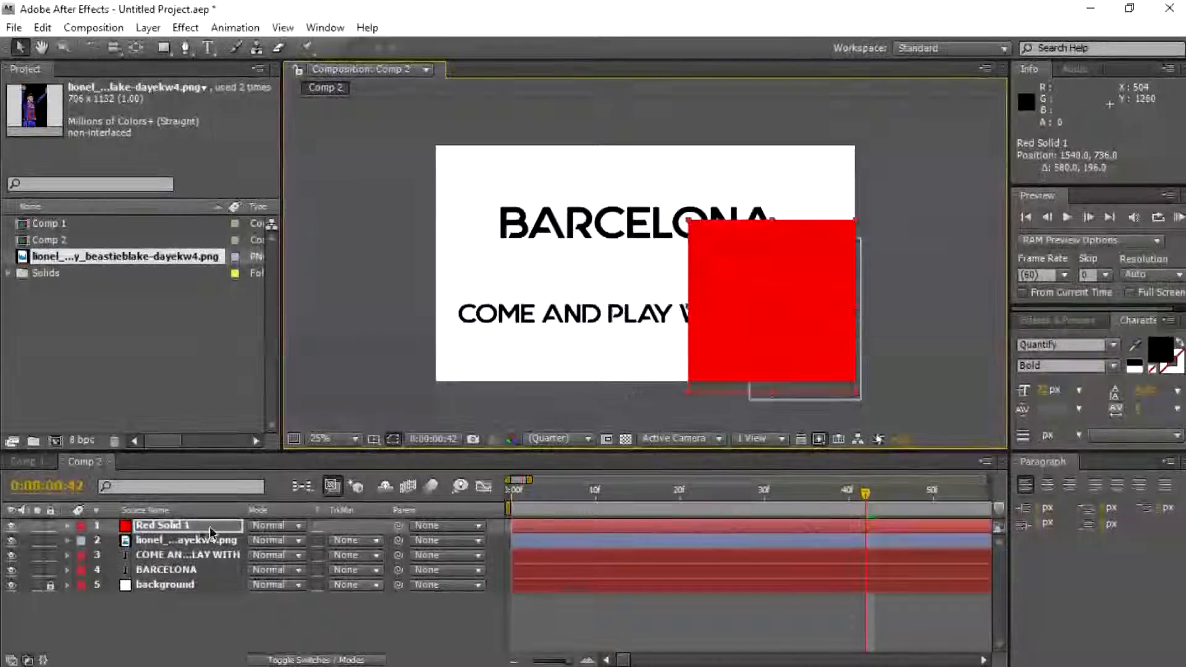
Set the Messi layer's track matte to Alpha Matte "Red Solid 1".
left_click(175, 539)
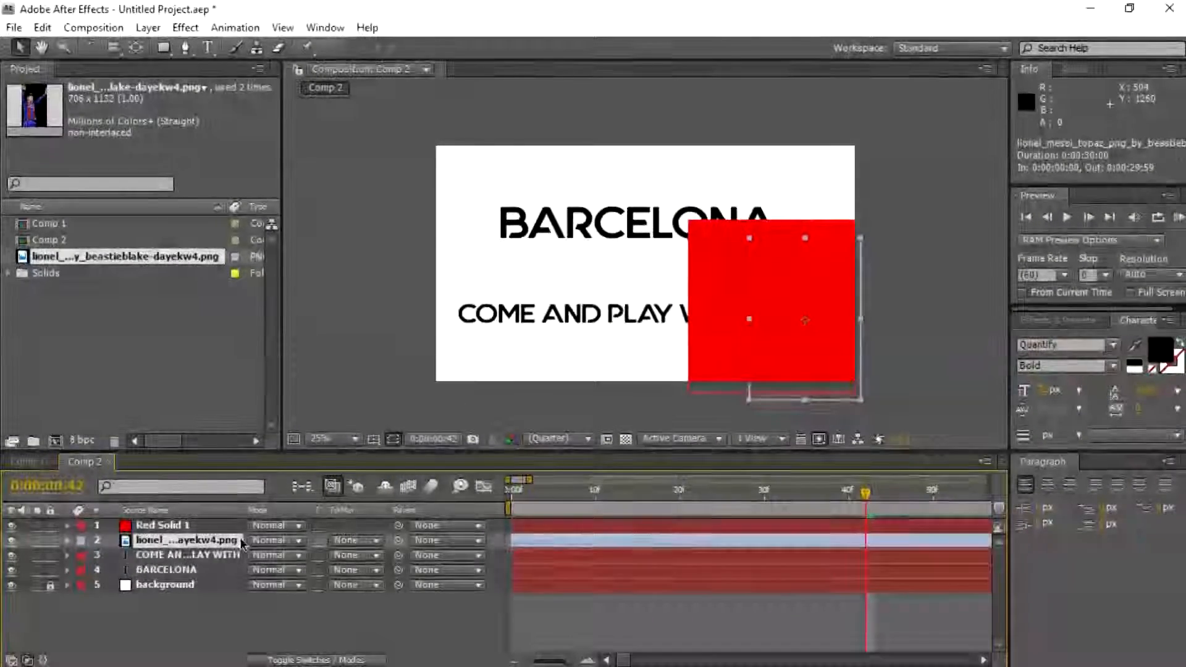
key("F4")
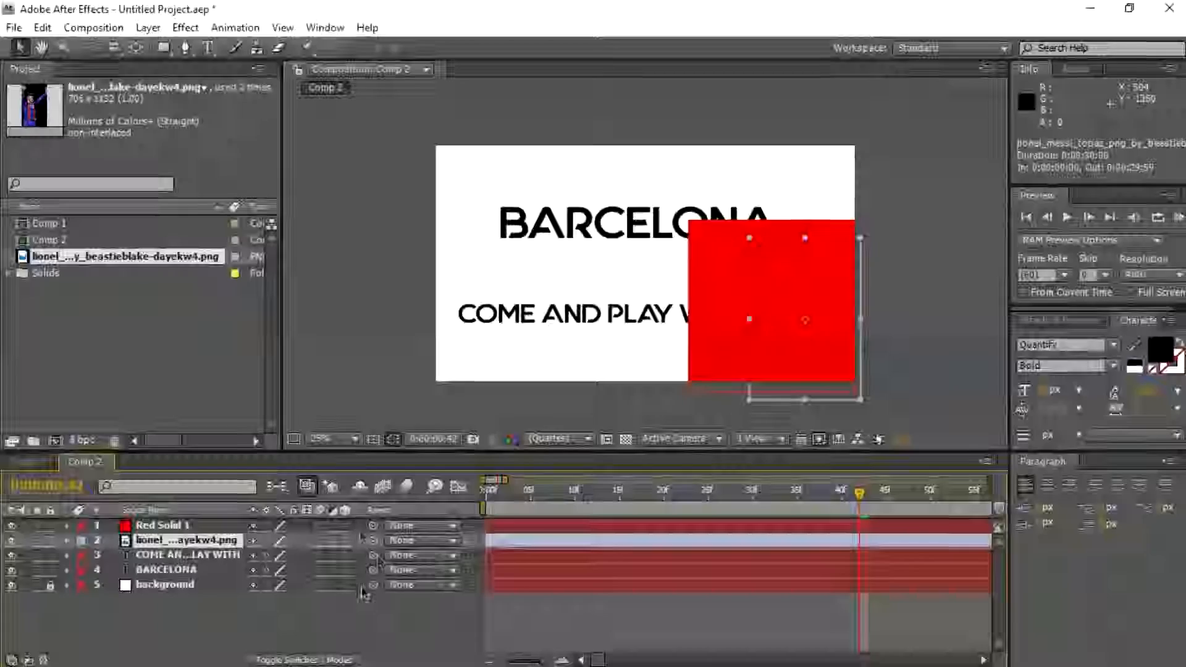
key("F4")
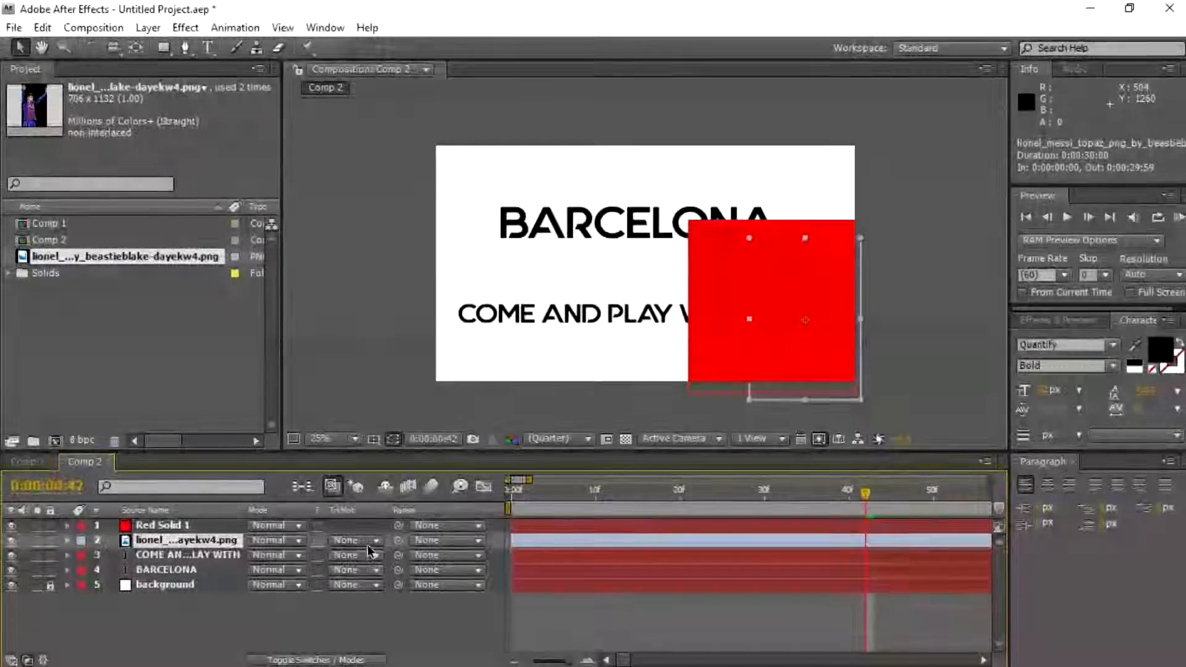
left_click(373, 542)
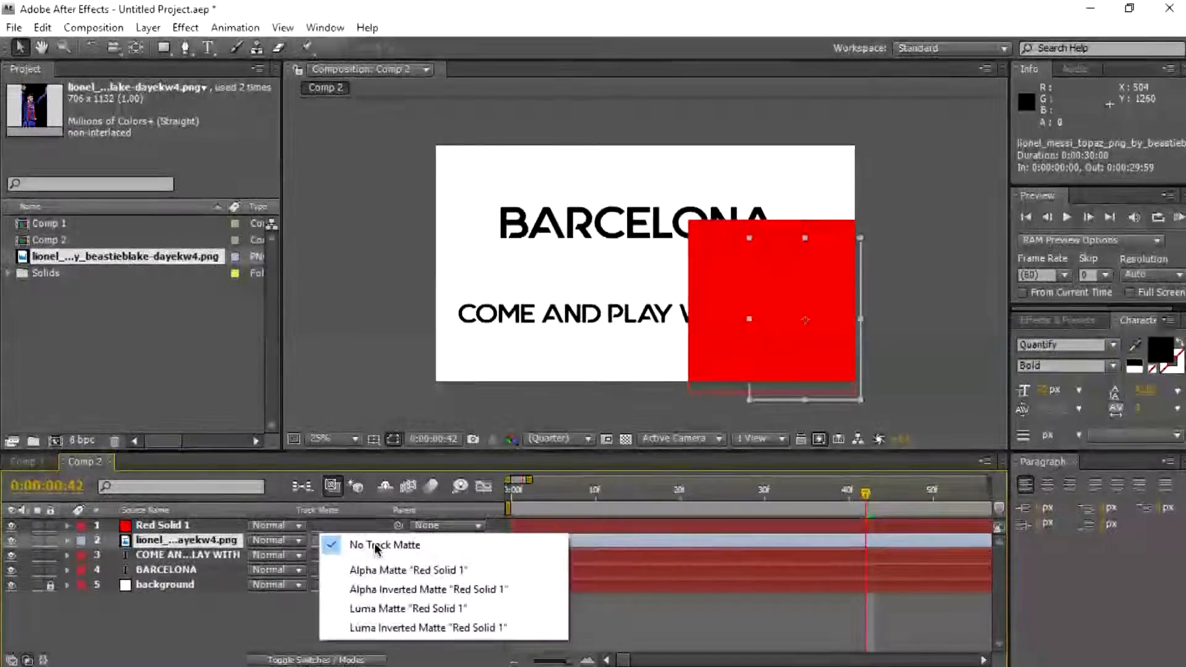
left_click(465, 574)
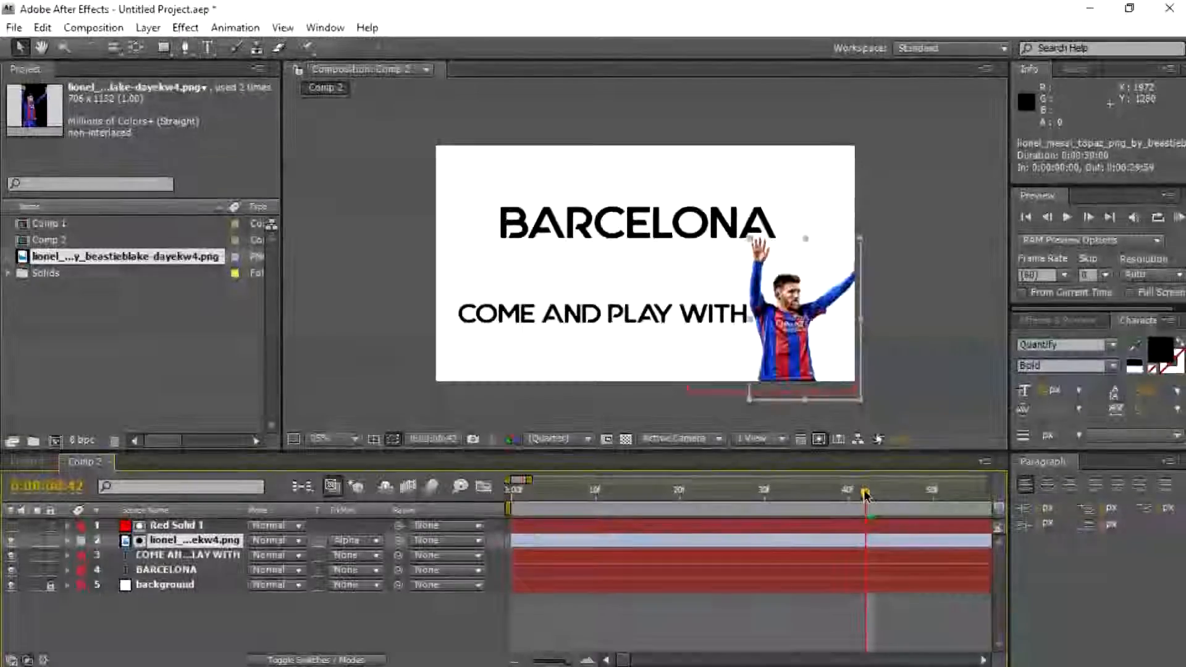
Lower the Messi image vertically until it is hidden below the frame and start Position keyframing at 0:00:00:42.
left_click(67, 540)
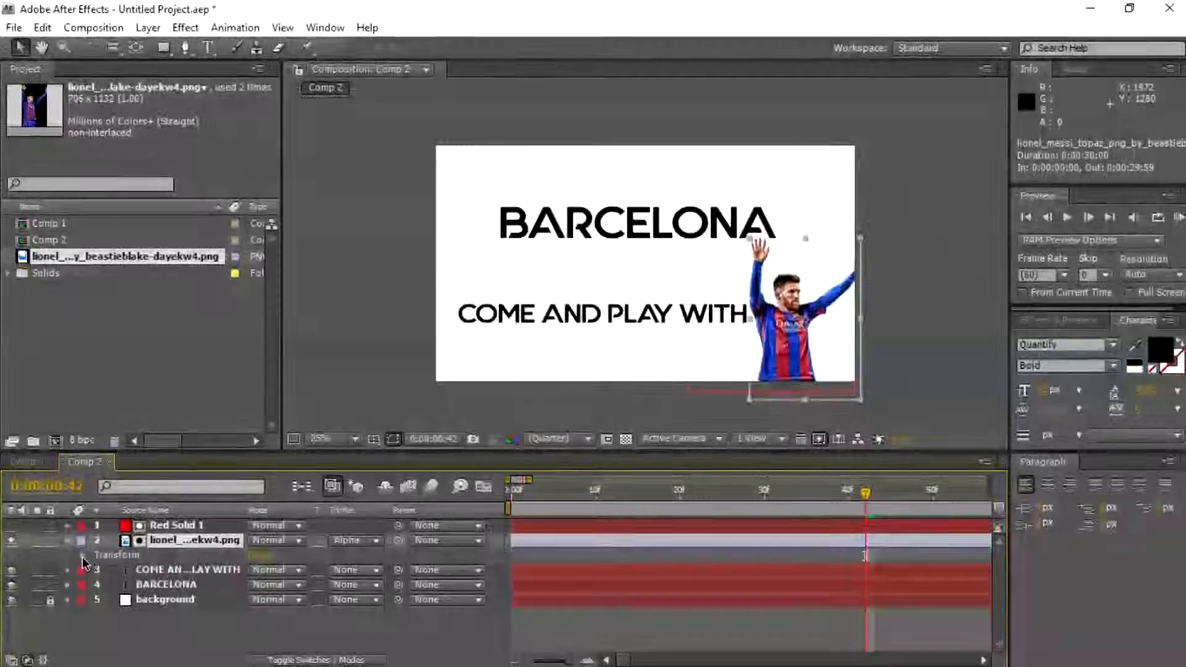
left_click(83, 555)
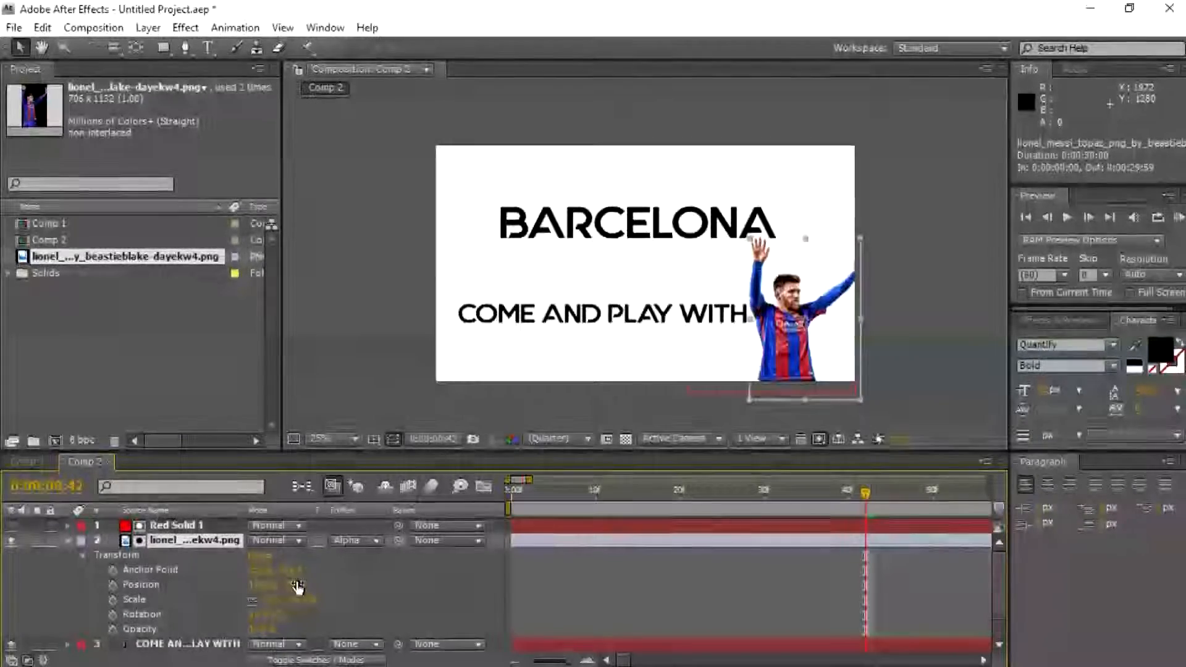
left_click_drag(297, 587, 273, 587)
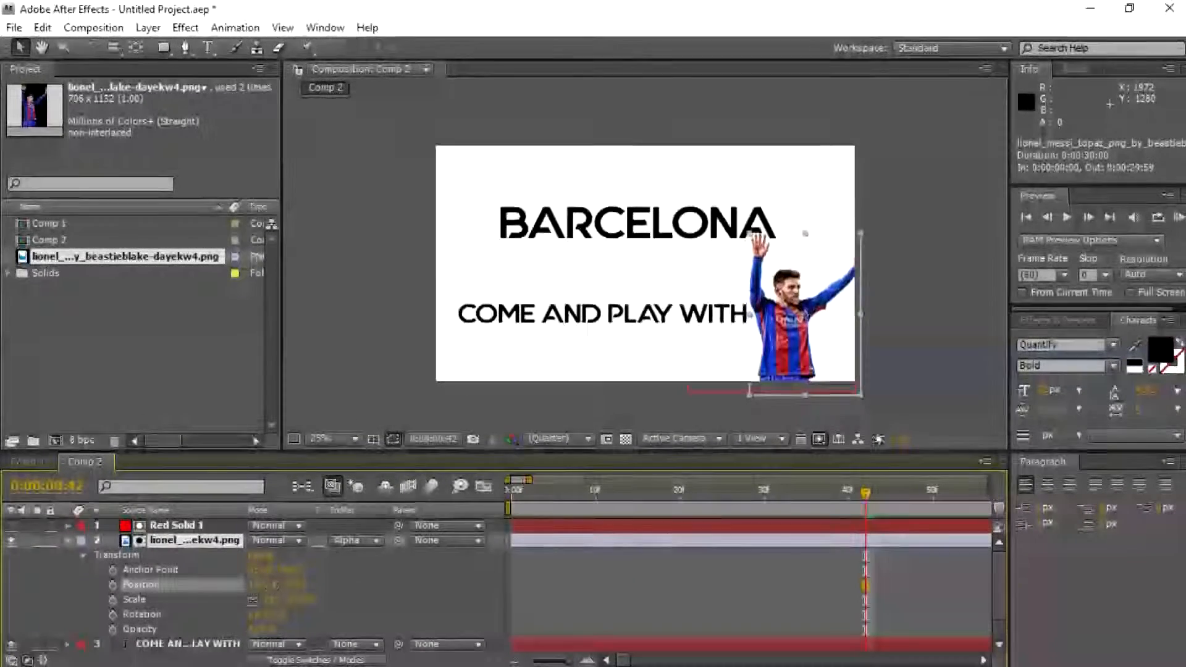
left_click_drag(777, 578, 905, 572)
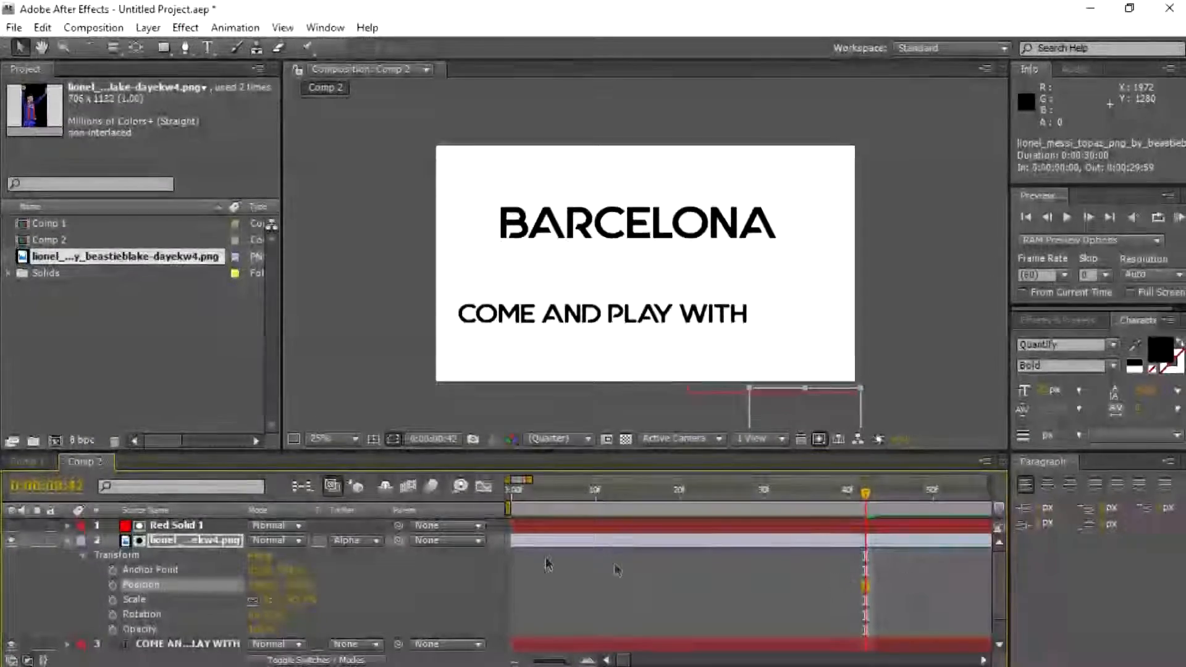
left_click(112, 585)
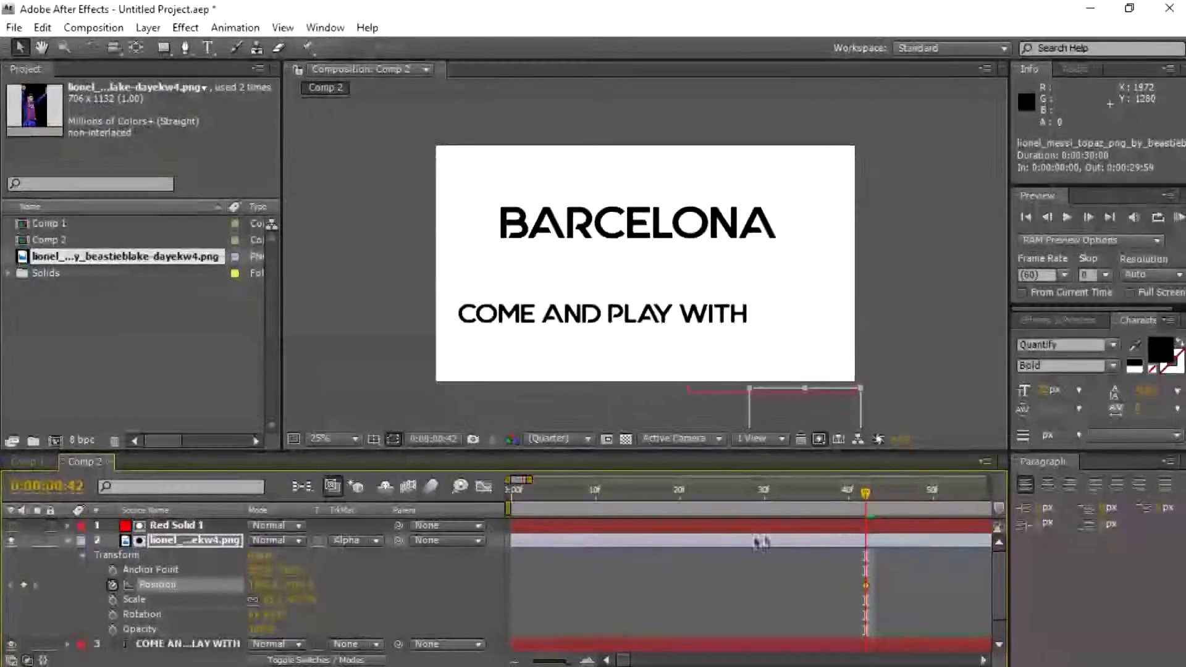
At 0:00:00:54, raise the Messi image vertically until its lower edge meets the bottom of the frame, adding a second Position keyframe.
left_click_drag(901, 498, 935, 497)
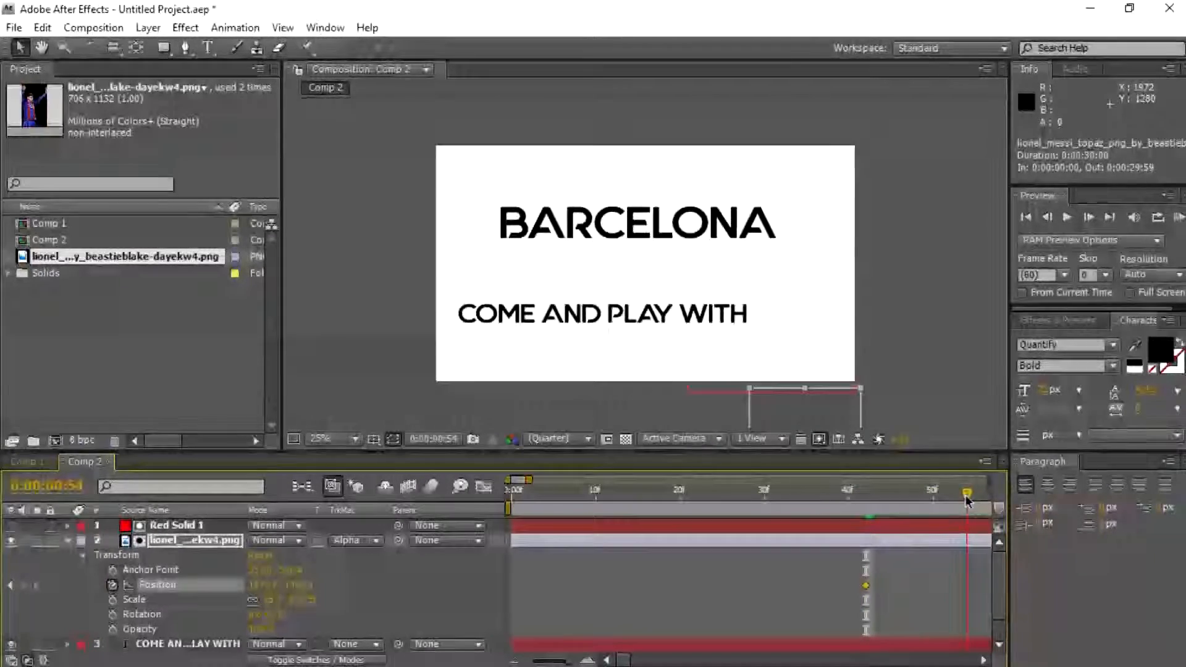
left_click_drag(299, 585, 377, 585)
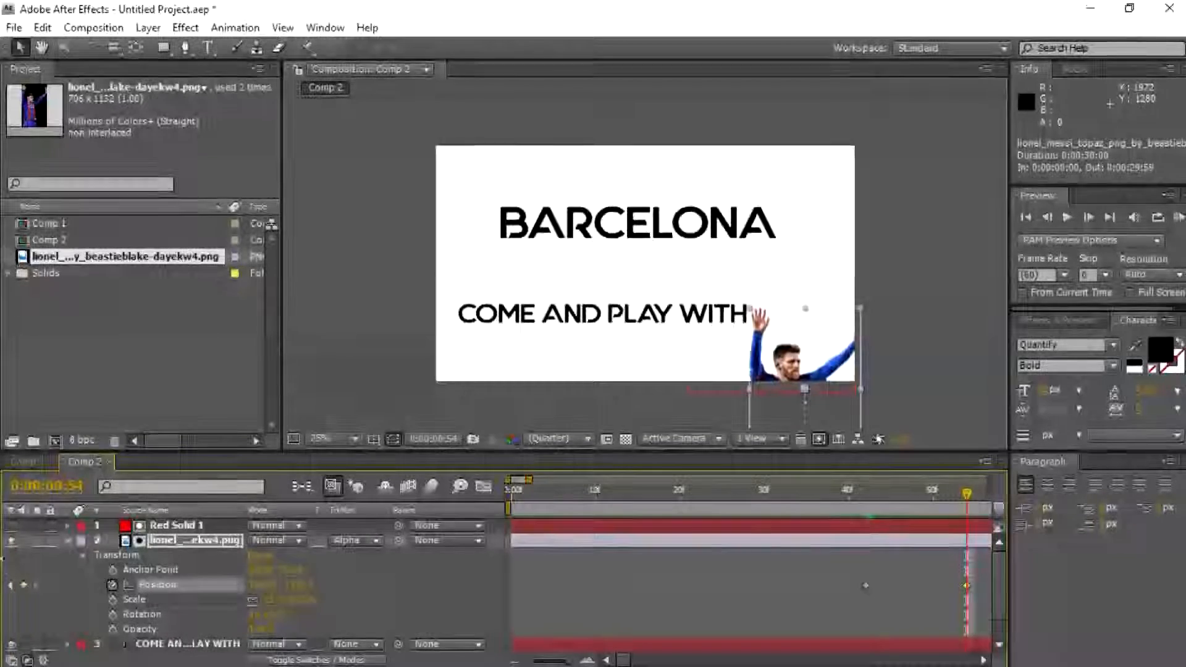
left_click_drag(307, 590, 290, 590)
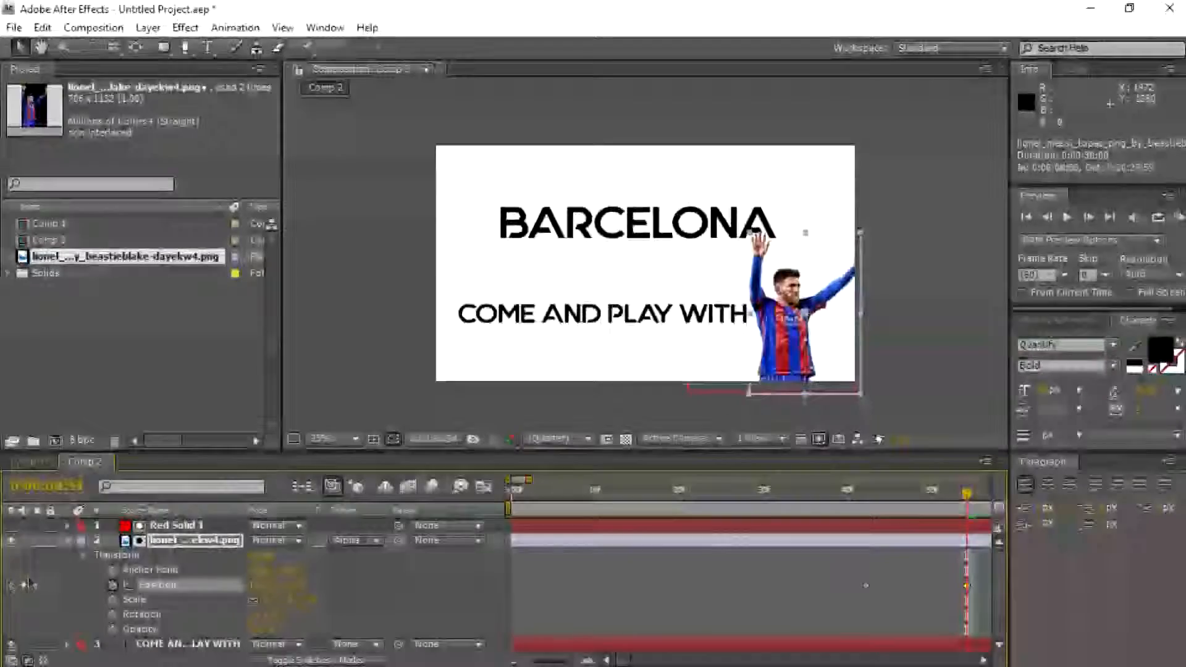
left_click_drag(309, 587, 270, 583)
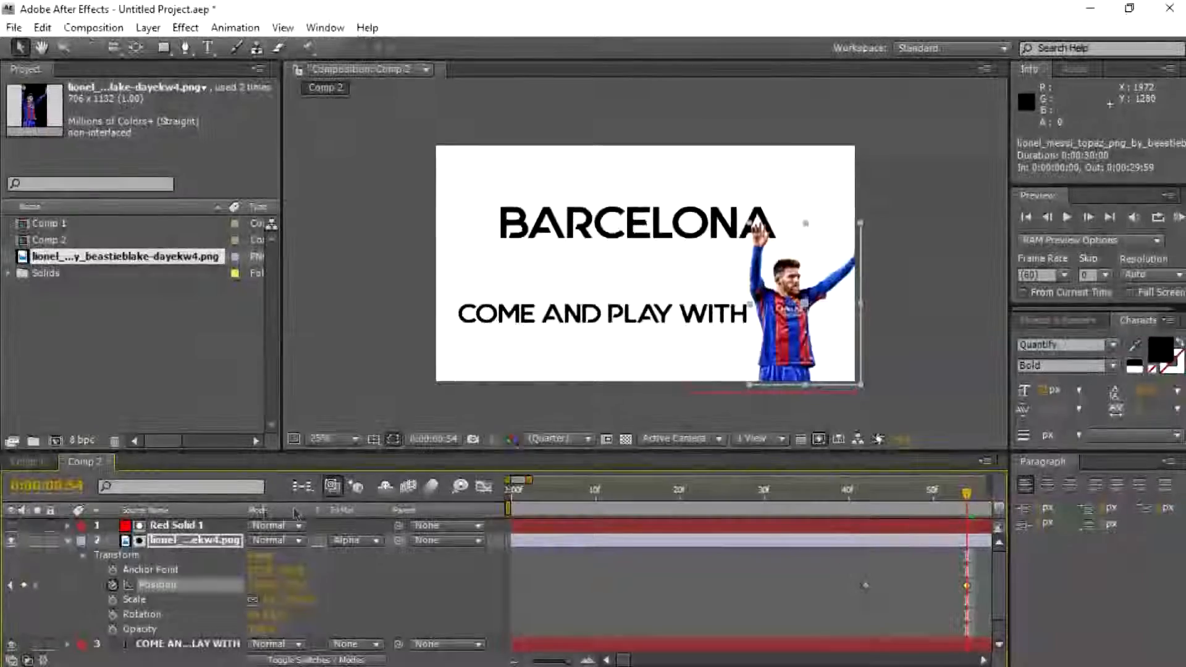
Ease both Messi Position keyframes to zero speed in the speed graph, with about 57% influence at the end, and preview the animation.
left_click(431, 487)
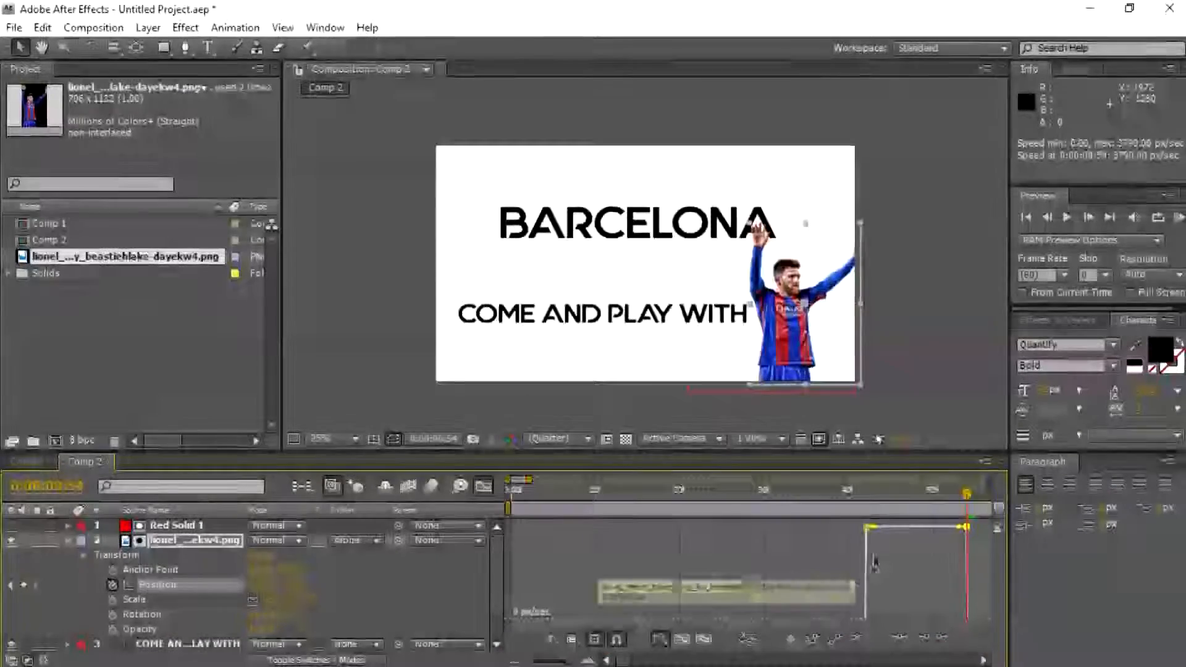
left_click_drag(892, 581, 948, 582)
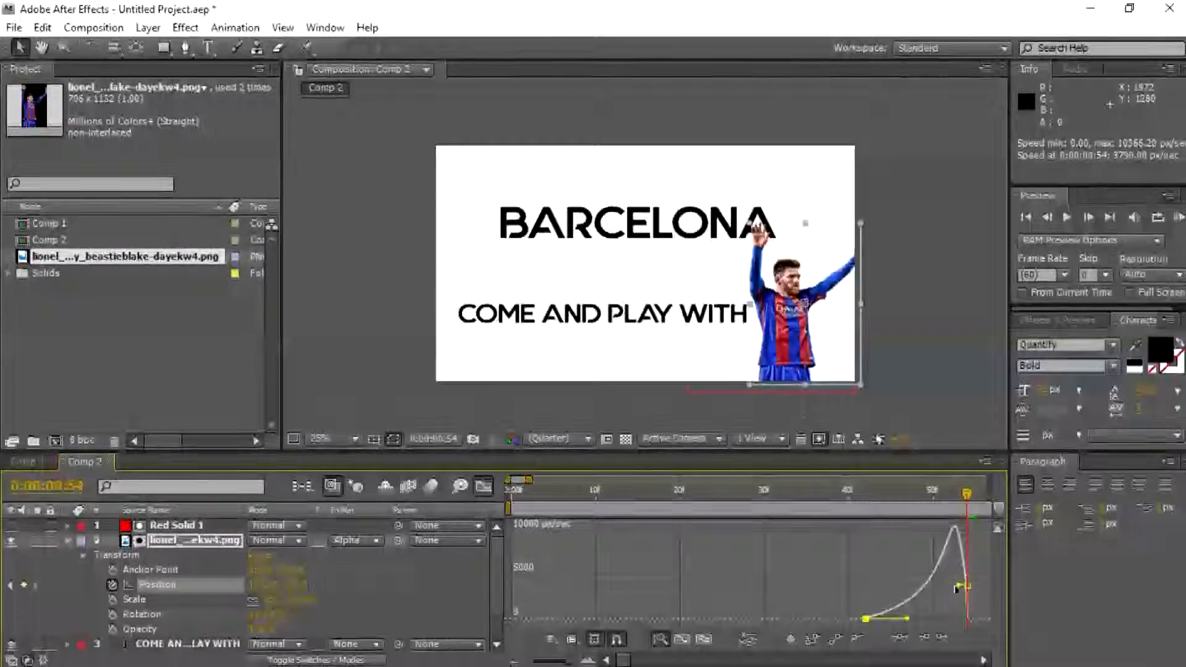
left_click_drag(941, 628, 937, 617)
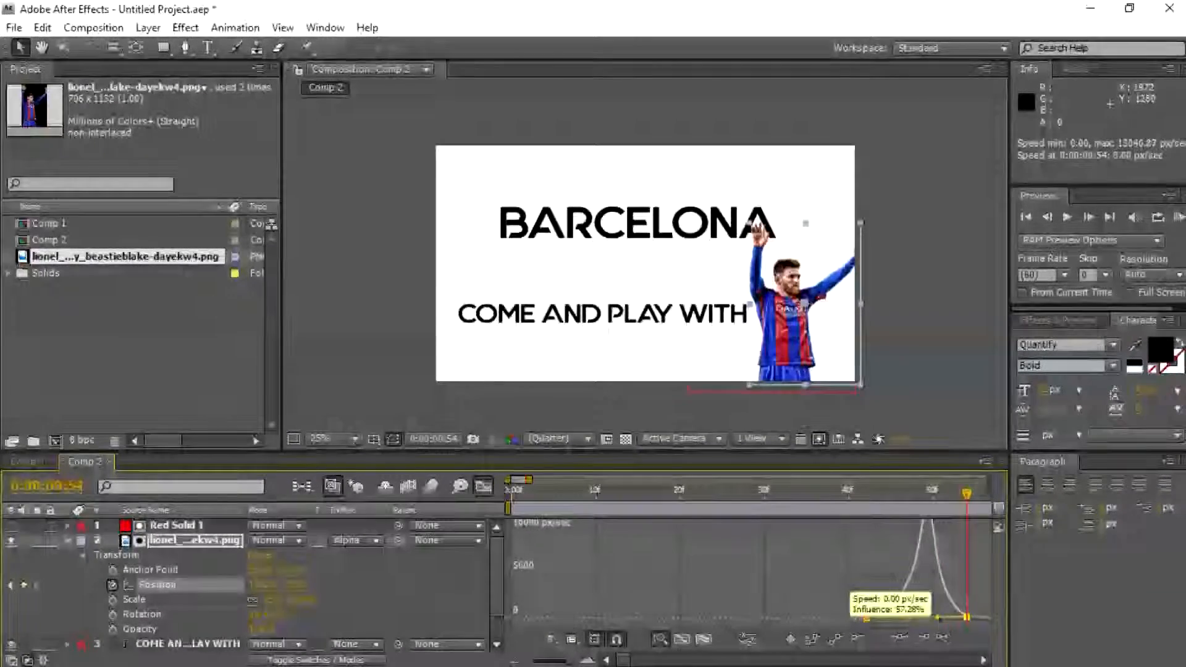
key("space")
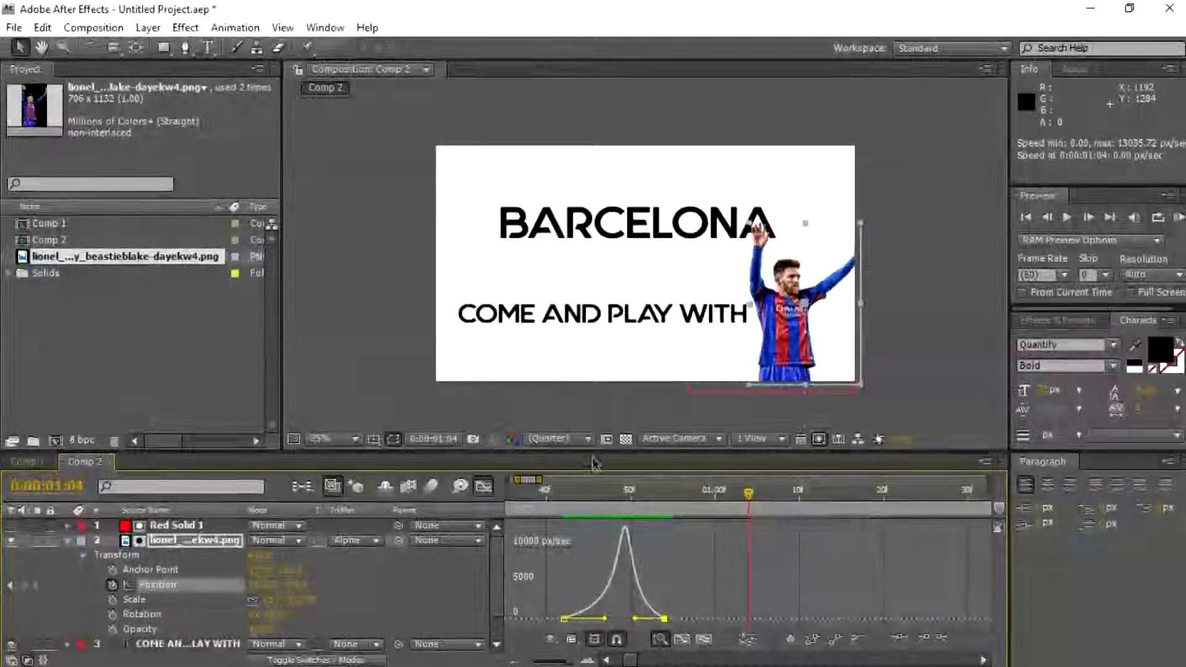
left_click(67, 541)
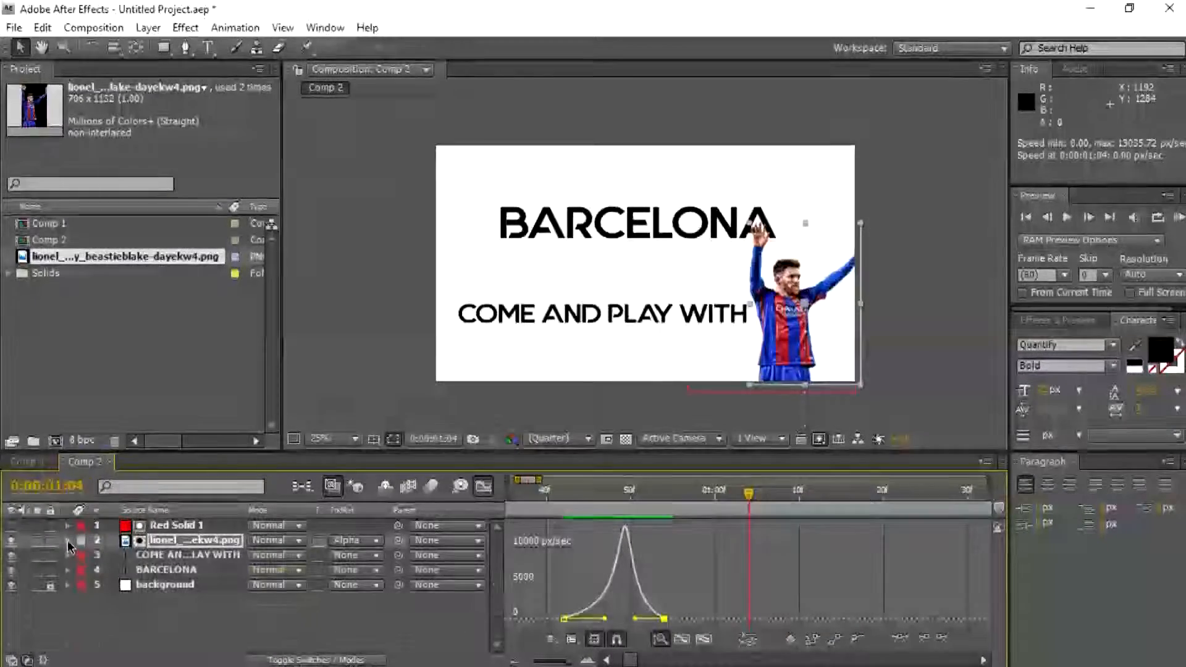